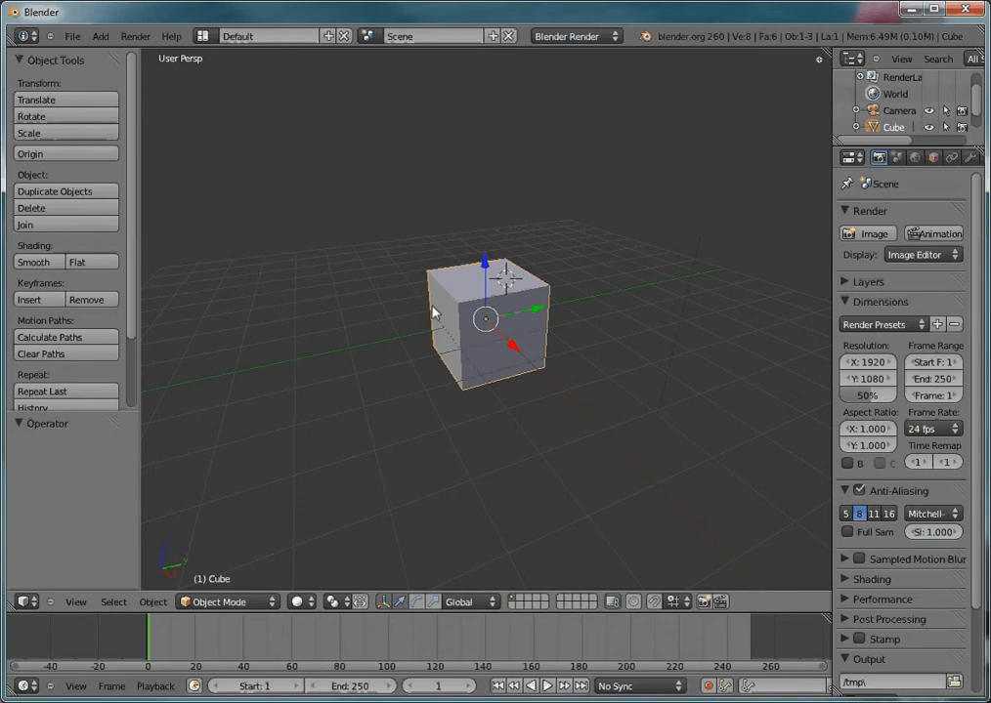
Add a UV sphere and move it about 2.33 units along Y, away from the cube.
key(shift+a)
mouse_move(427, 289)
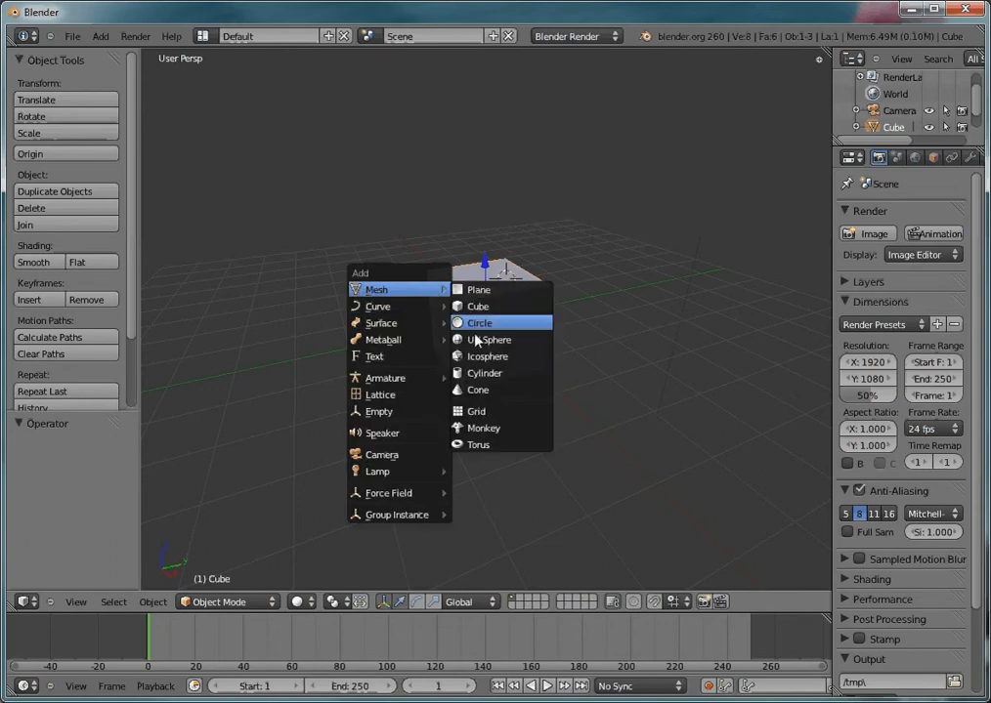
click(476, 339)
drag(559, 270, 645, 251)
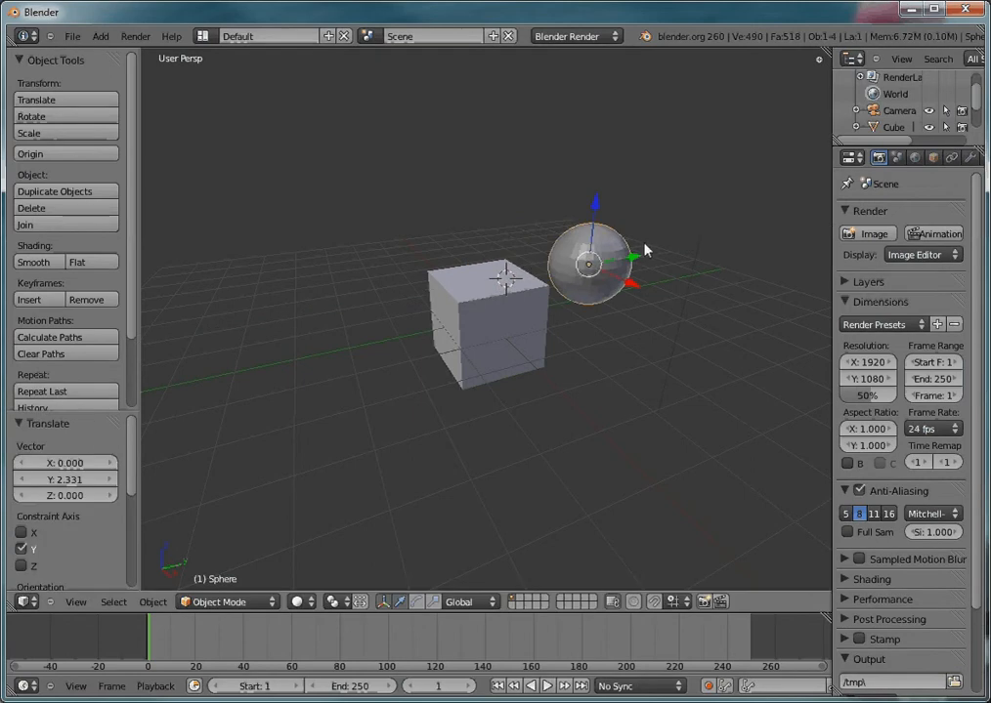
Add a cylinder and move it clear of the cube, including about -2.93 units along X.
key(shift+a)
mouse_move(616, 405)
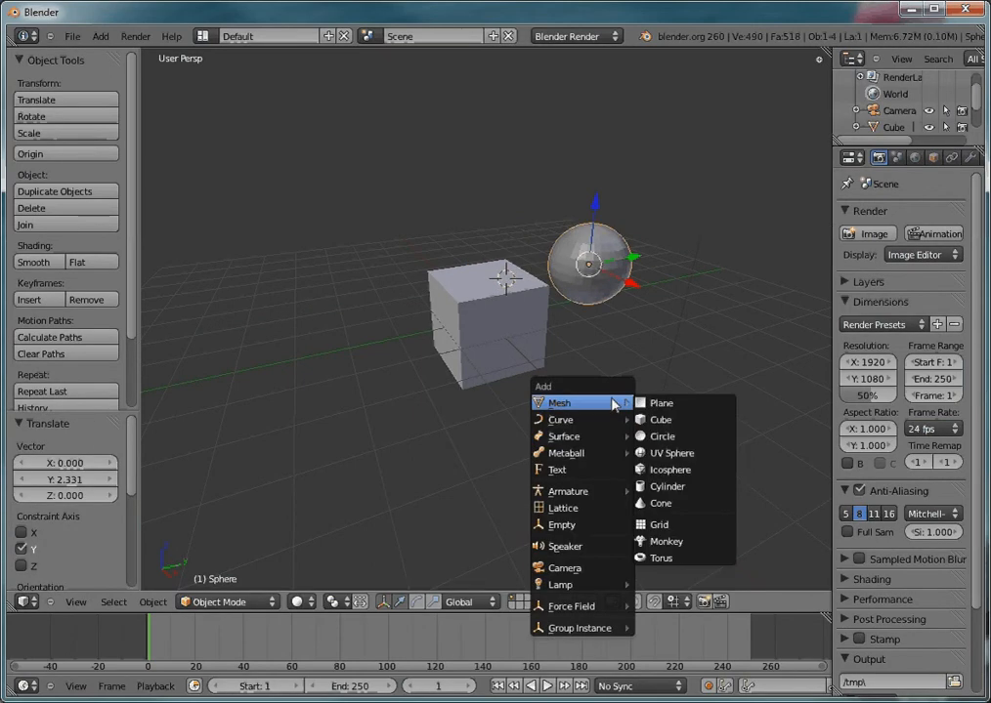
click(666, 486)
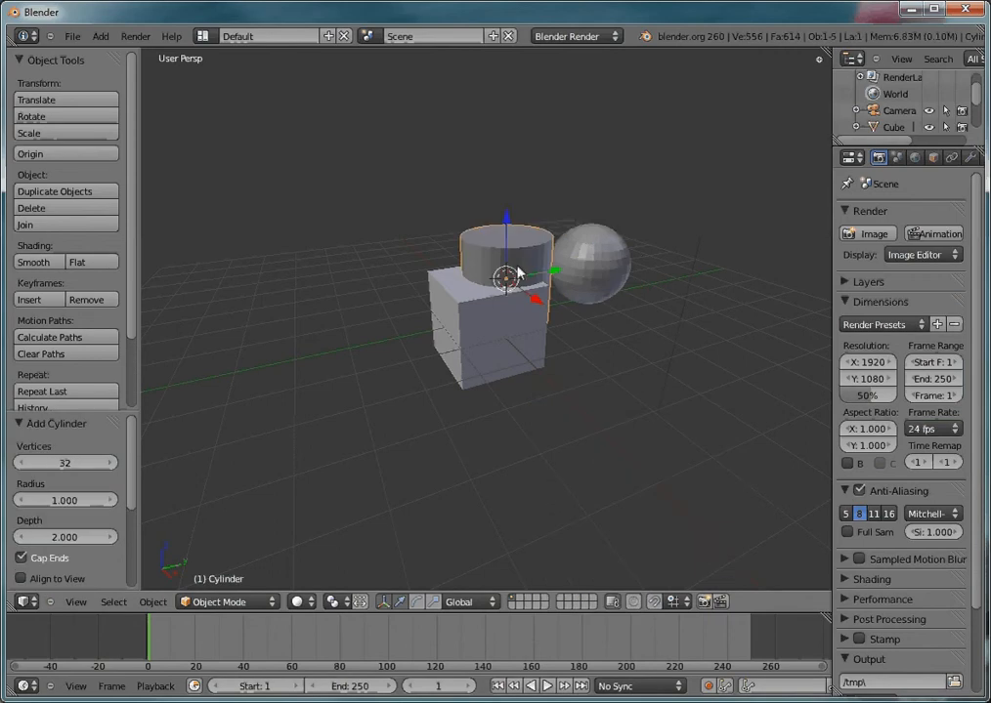
drag(557, 273, 366, 290)
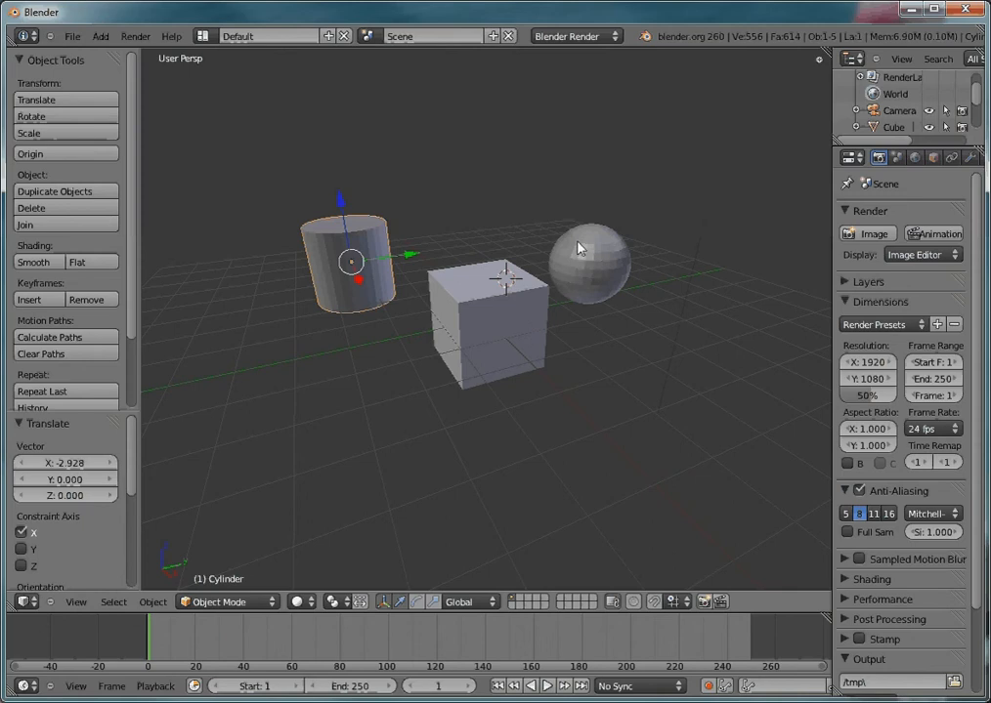
Move the sphere by about X 1.37, Y -1.86, then X -0.25 and Z 0.12, so it overlaps the cube's upper +X/+Y corner.
key(KP_7)
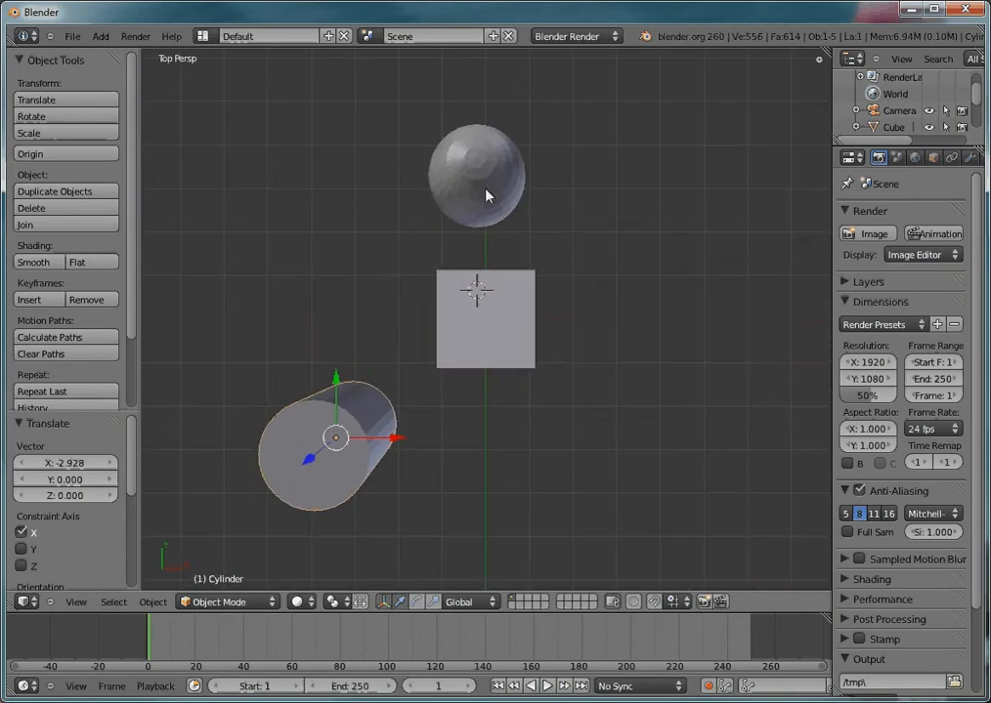
right_click(495, 193)
key(g)
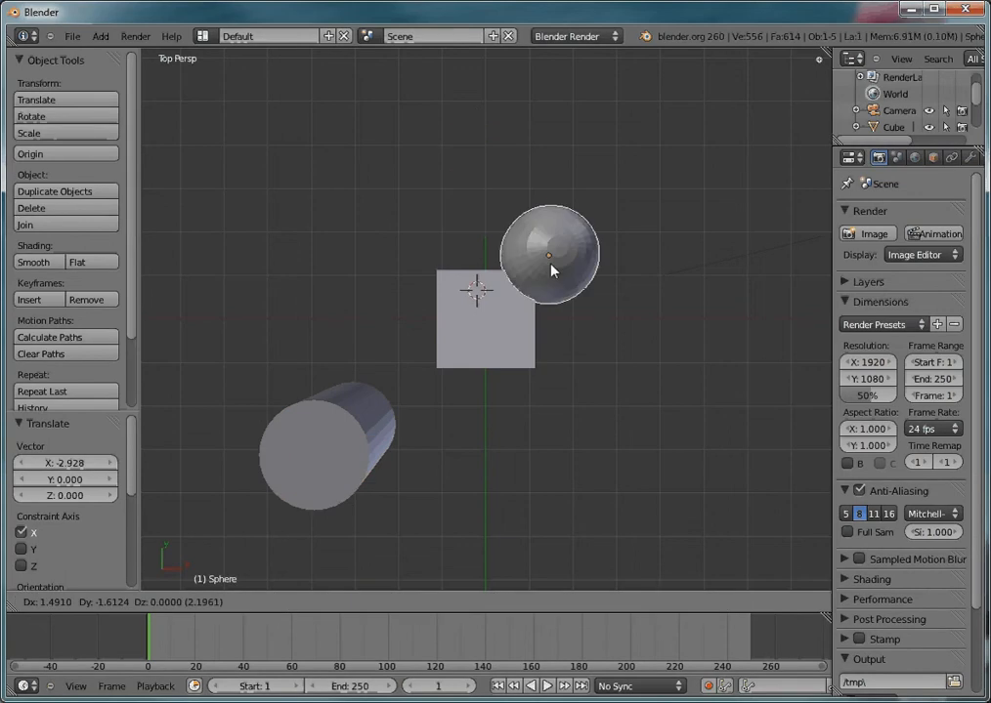
click(557, 311)
middle_drag(571, 327, 503, 232)
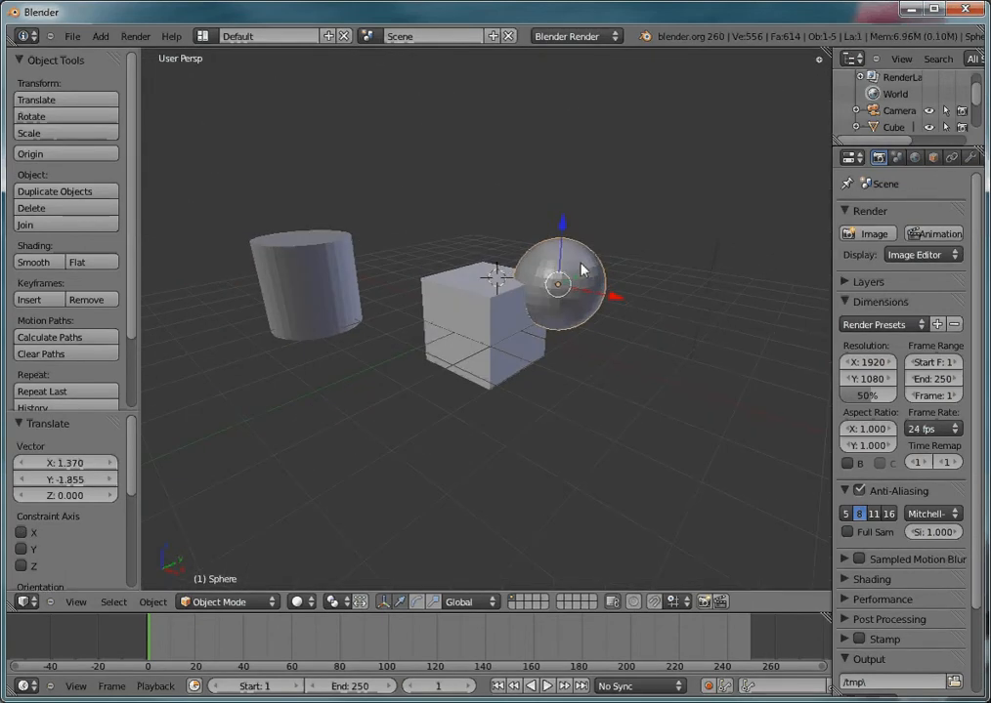
key(g)
key(x)
click(573, 340)
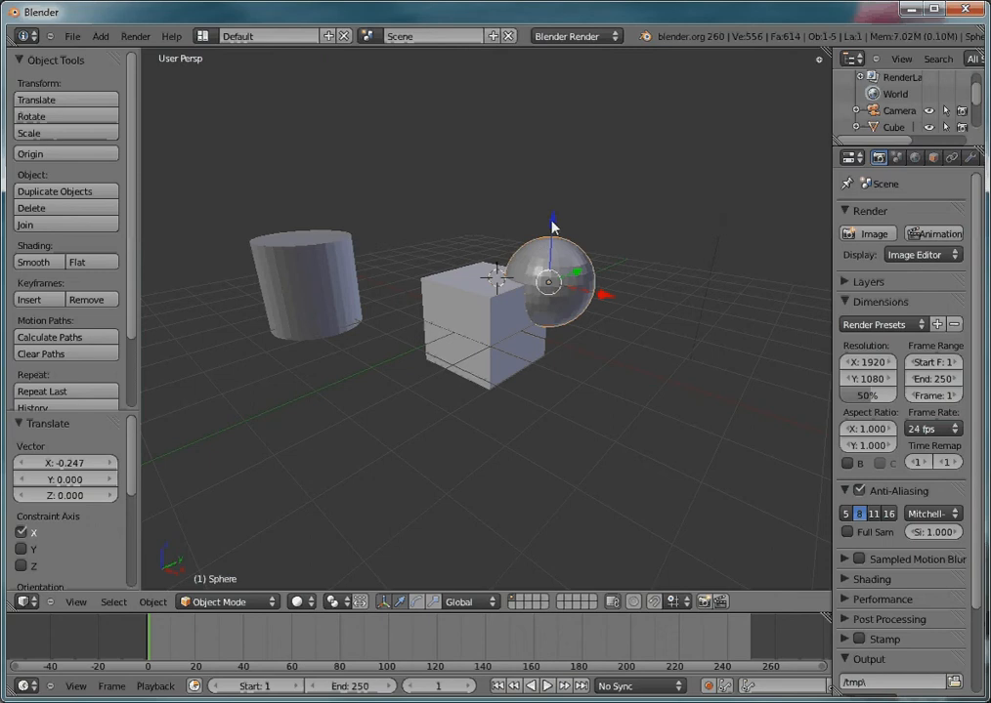
drag(552, 224, 553, 219)
Add a Boolean modifier to the cube with the Difference operation and Sphere as the object, and apply it.
middle_drag(542, 386, 487, 347)
right_click(482, 318)
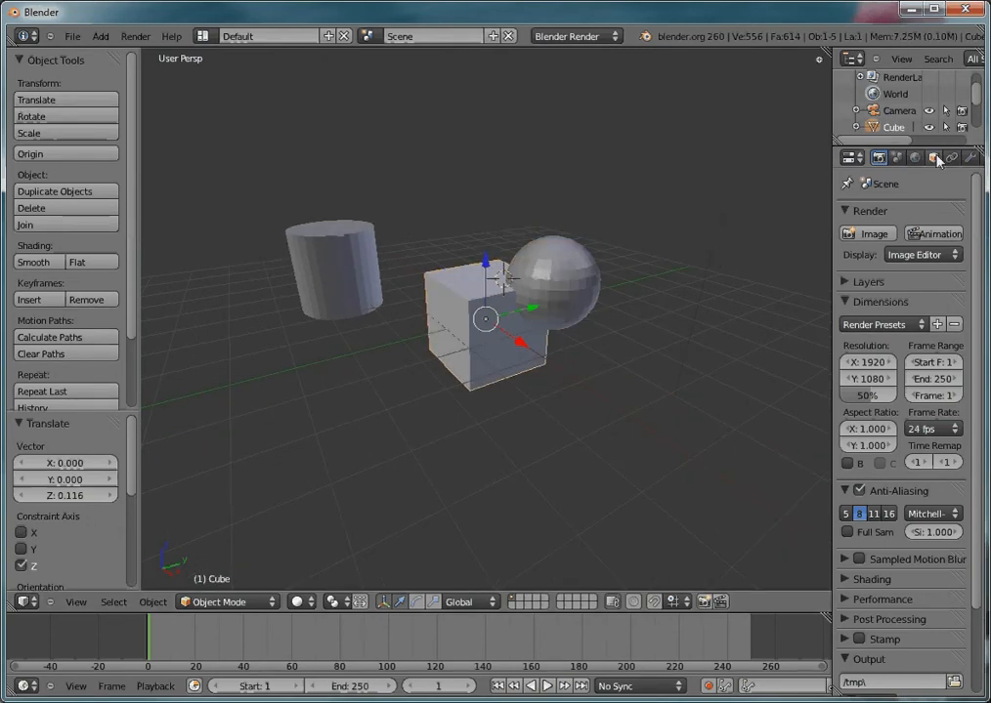
click(972, 158)
click(897, 235)
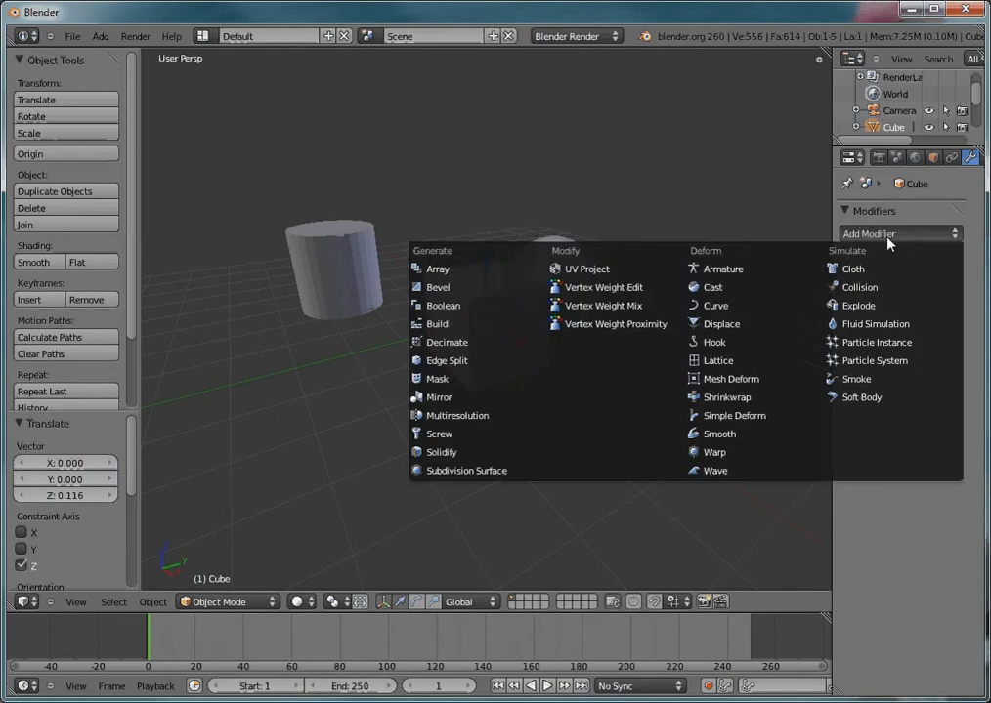
click(465, 314)
click(870, 330)
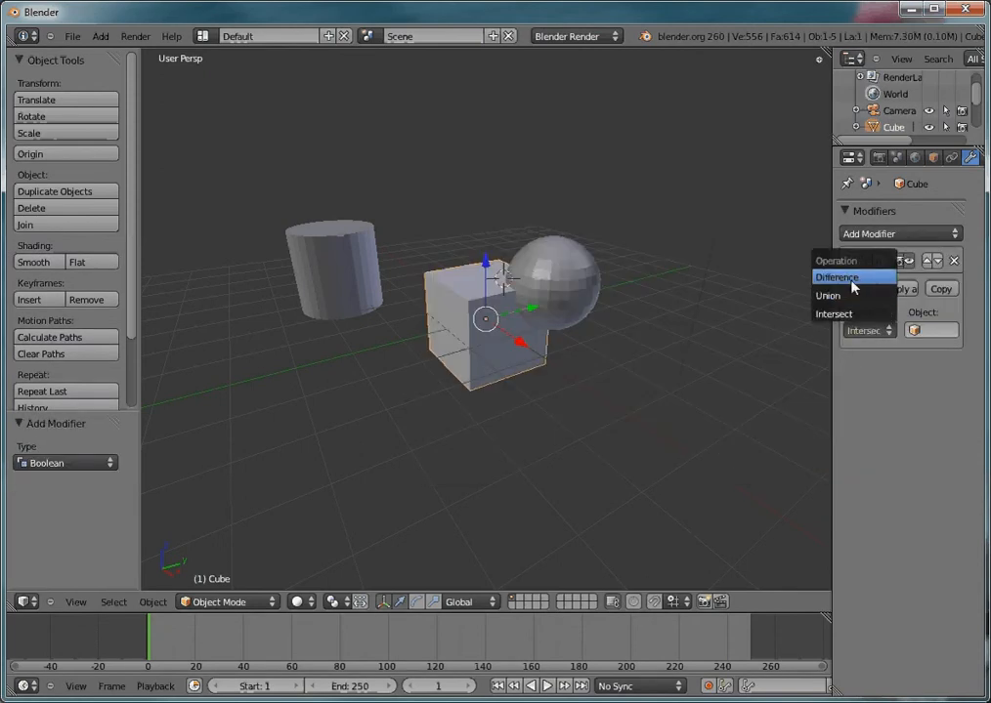
click(855, 285)
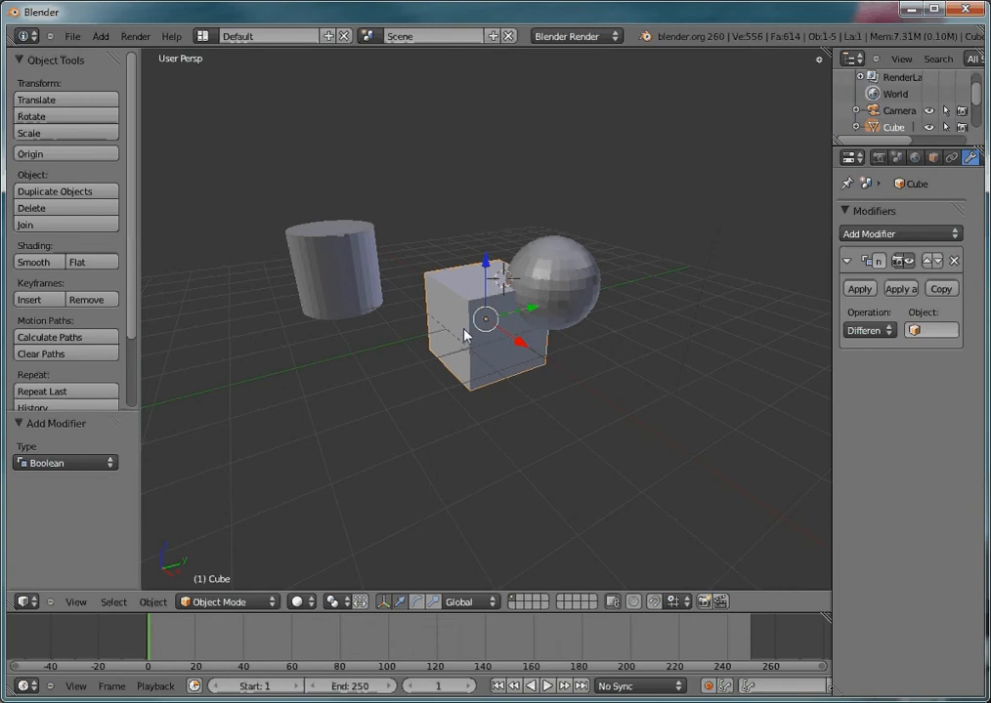
click(928, 330)
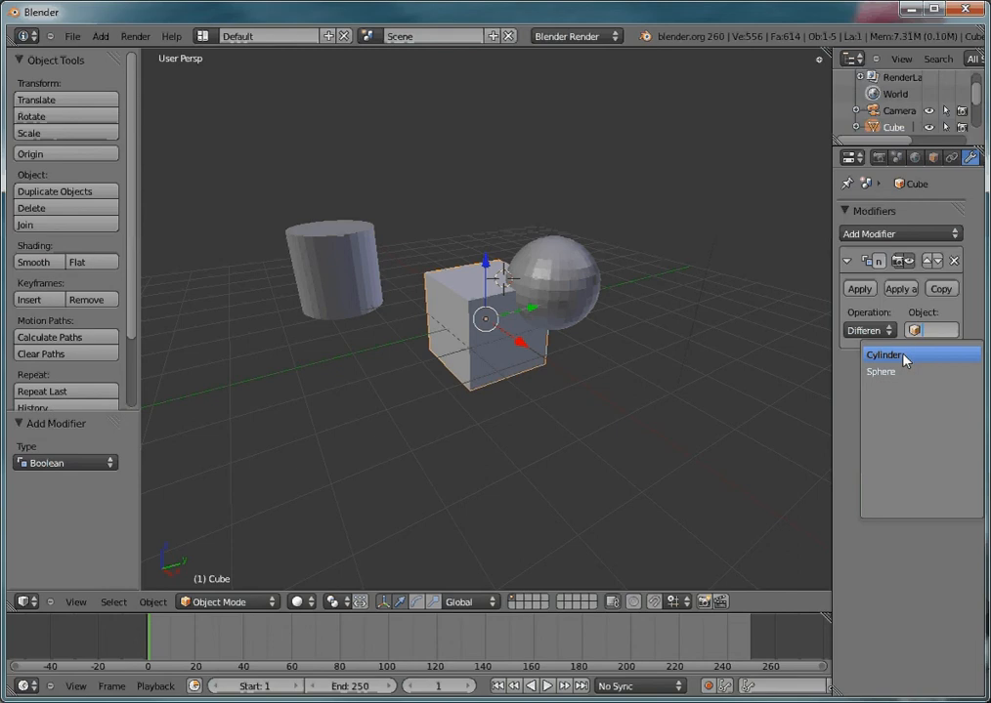
click(900, 372)
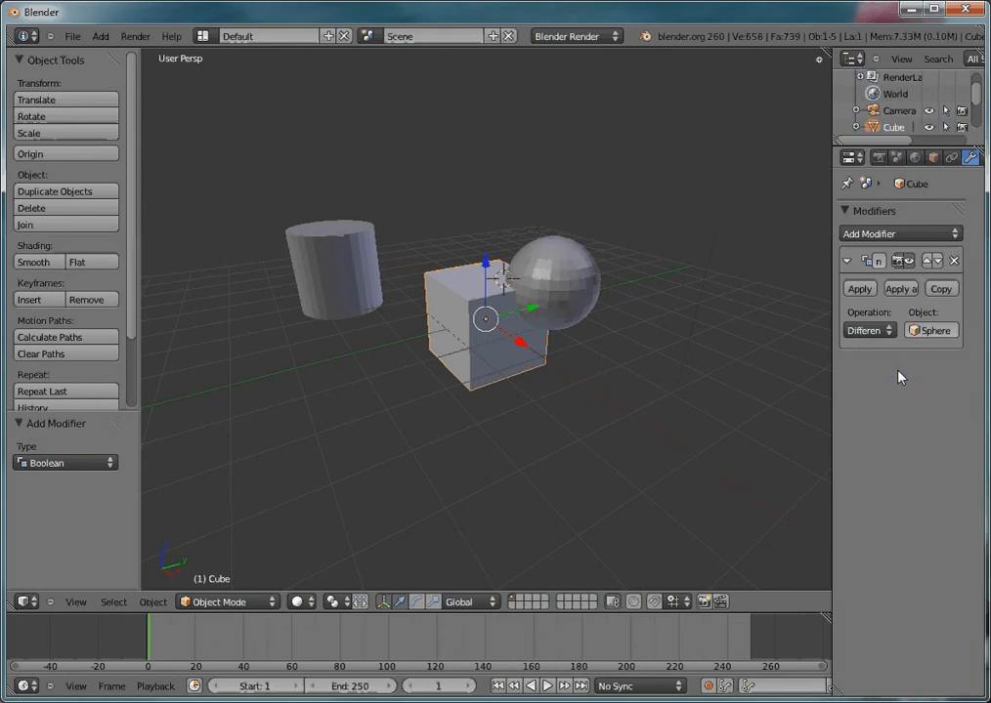
click(861, 290)
Move the sphere about 2.47 units along Y, clear of the cut cube.
right_click(579, 289)
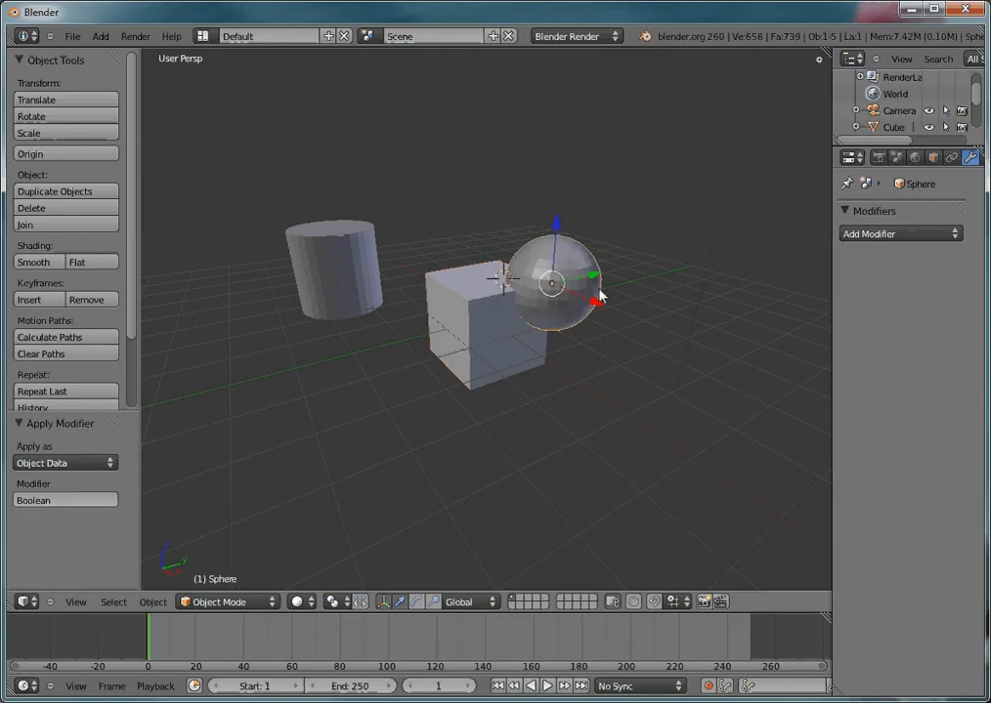
drag(592, 276, 672, 267)
middle_drag(617, 368, 493, 353)
scroll(493, 353, up, 4)
Examine the cut cube's mesh in Edit Mode, checking the vertices and faces around the spherical cut, and return to Object Mode.
right_click(439, 357)
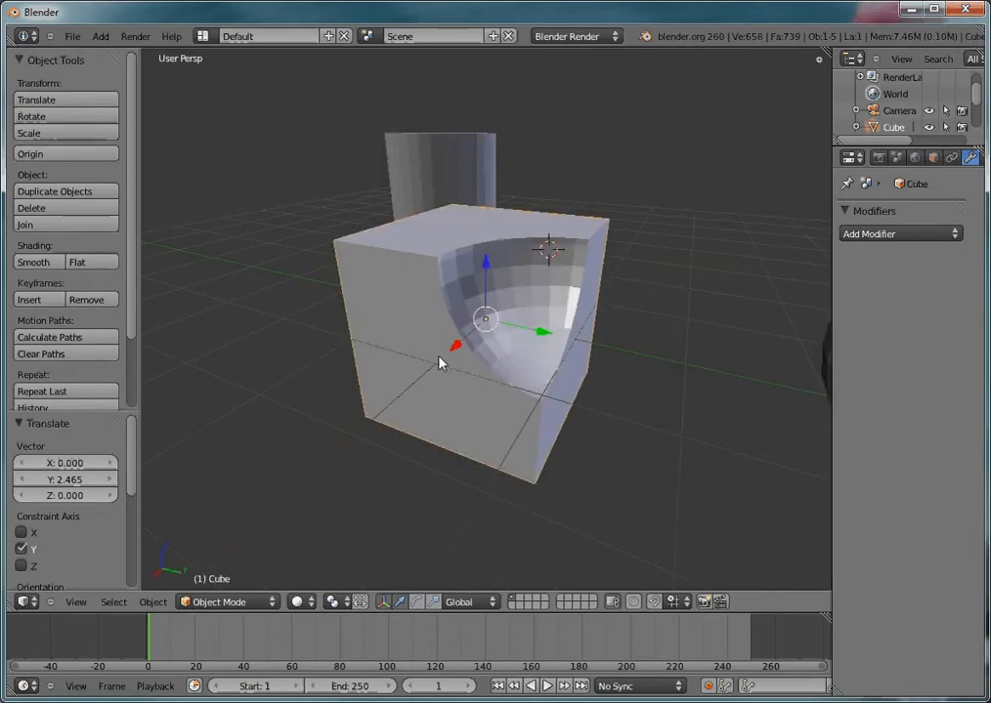
key(Tab)
middle_drag(445, 398, 500, 411)
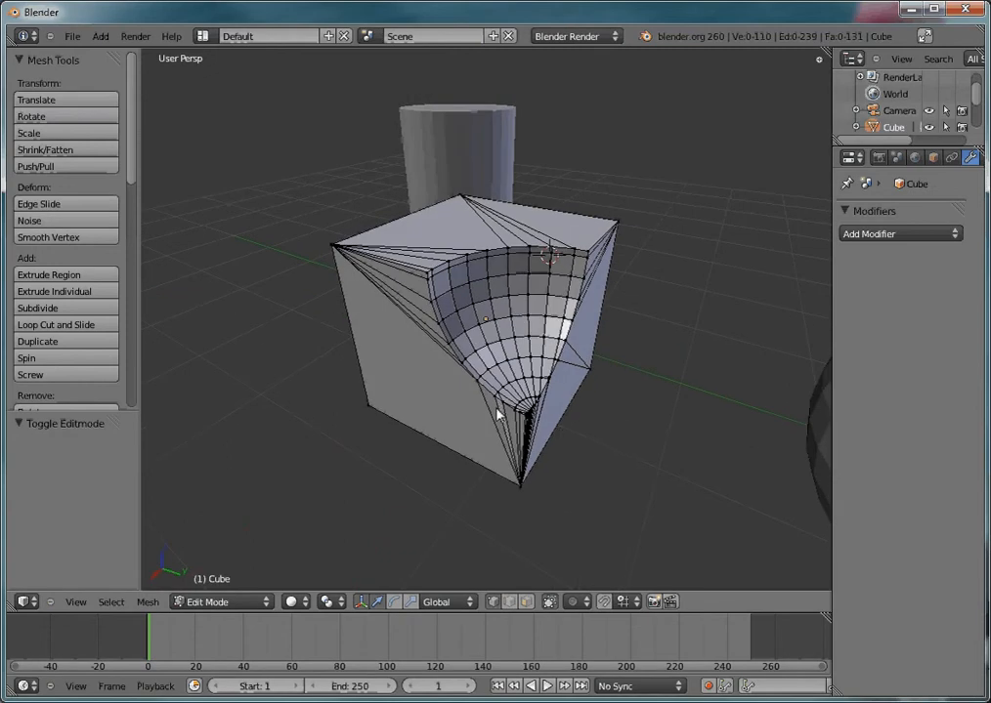
middle_drag(411, 338, 439, 297)
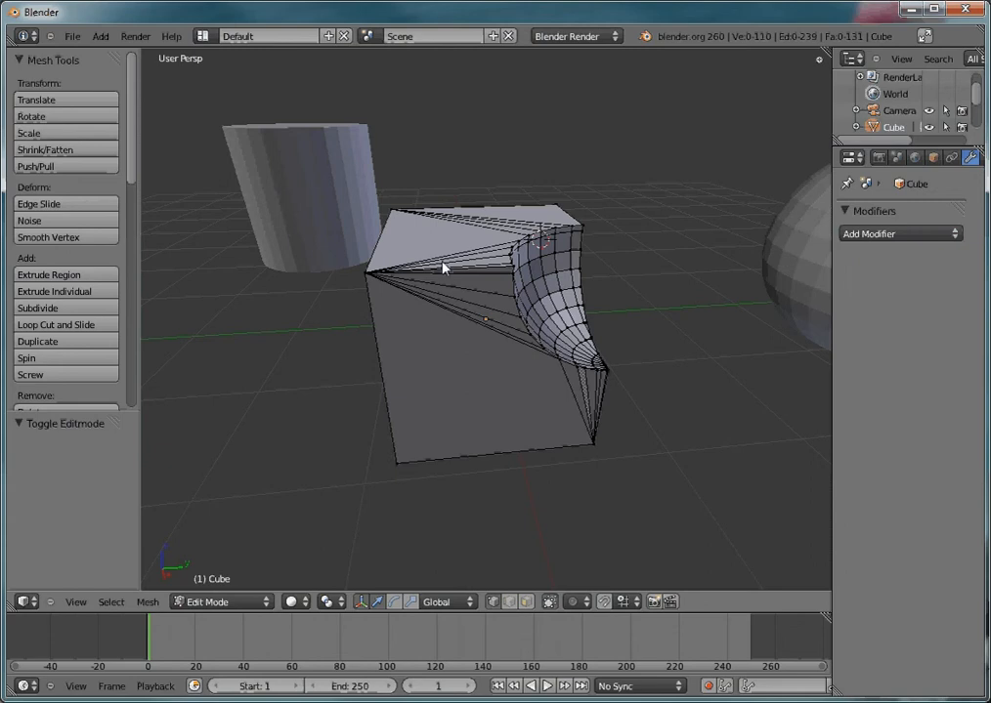
middle_drag(602, 342, 568, 447)
scroll(422, 316, up, 4)
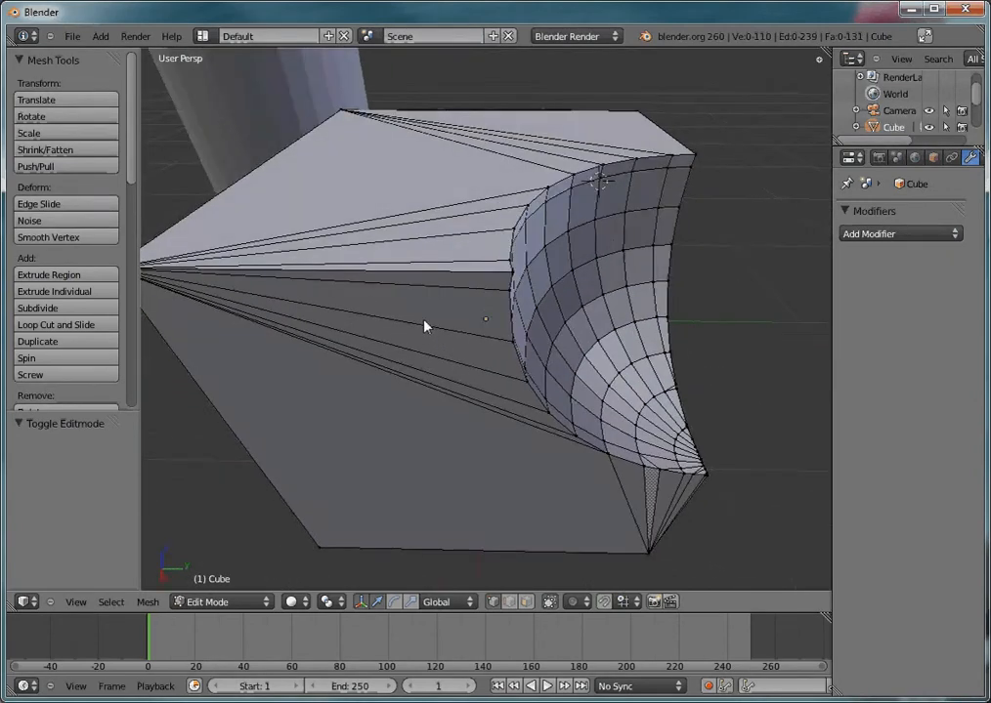
middle_drag(427, 325, 482, 325)
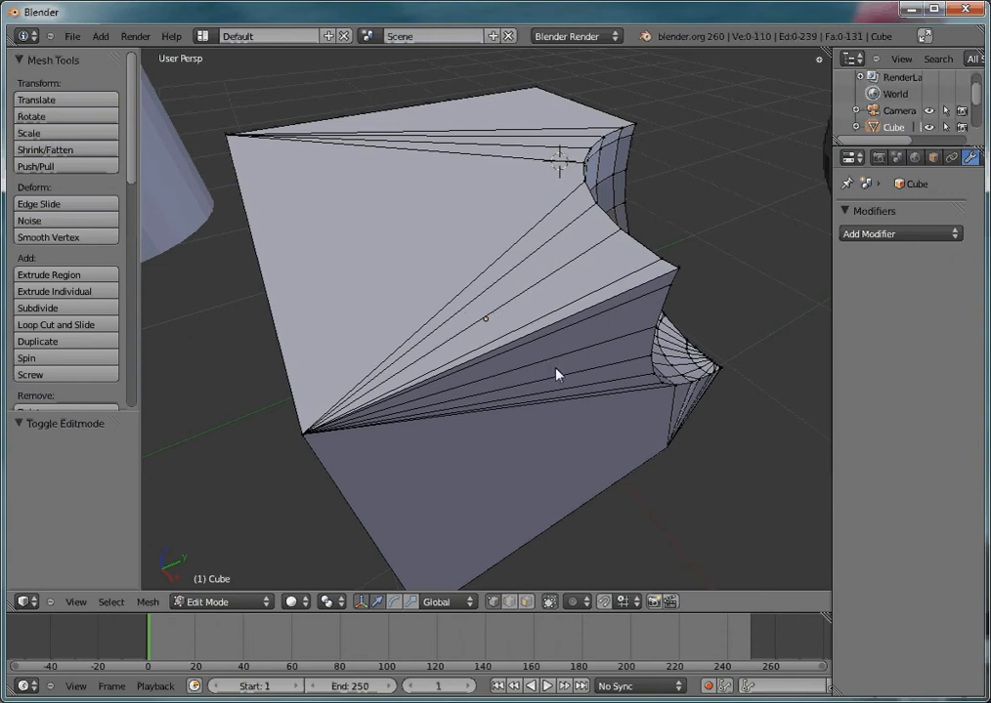
middle_drag(554, 378, 551, 366)
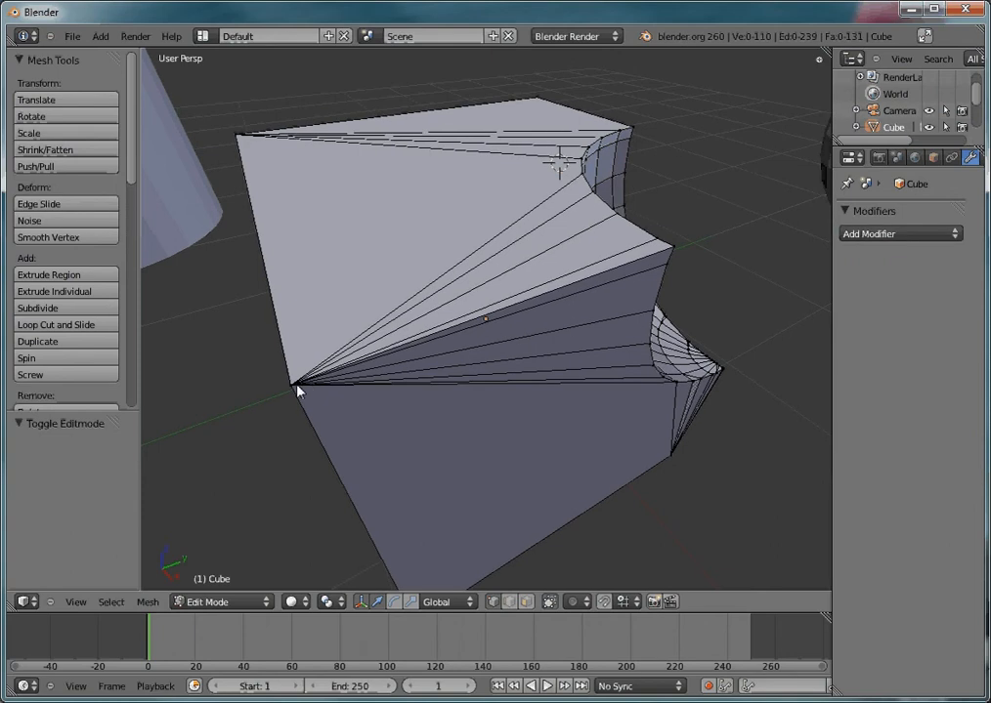
scroll(295, 386, down, 1)
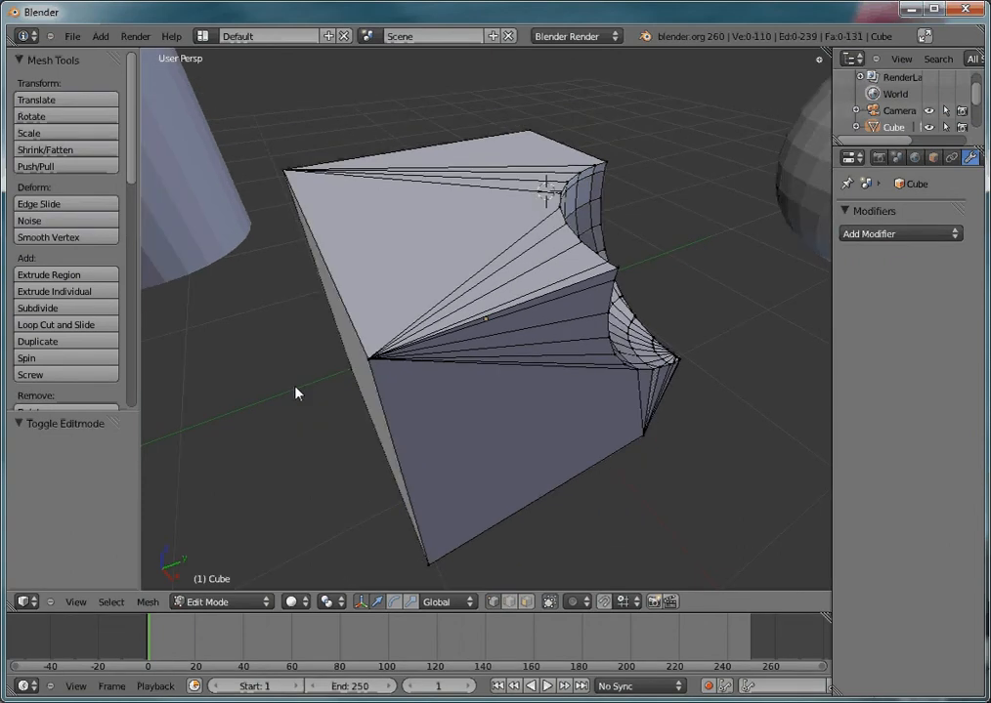
key(F12)
key(Escape)
middle_drag(393, 365, 302, 366)
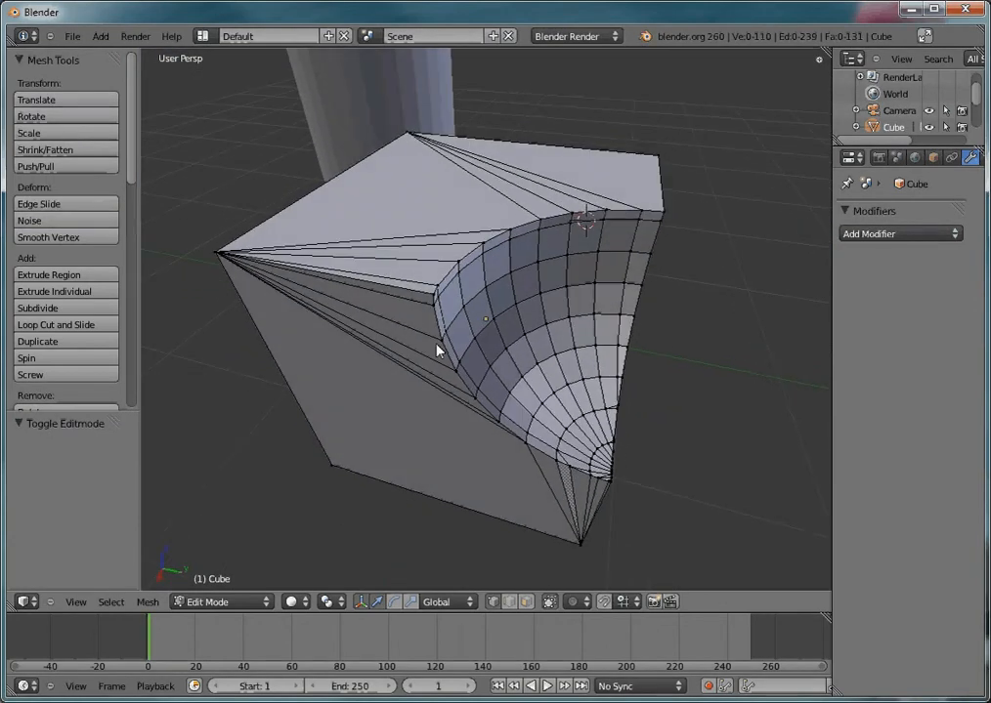
middle_drag(524, 321, 576, 301)
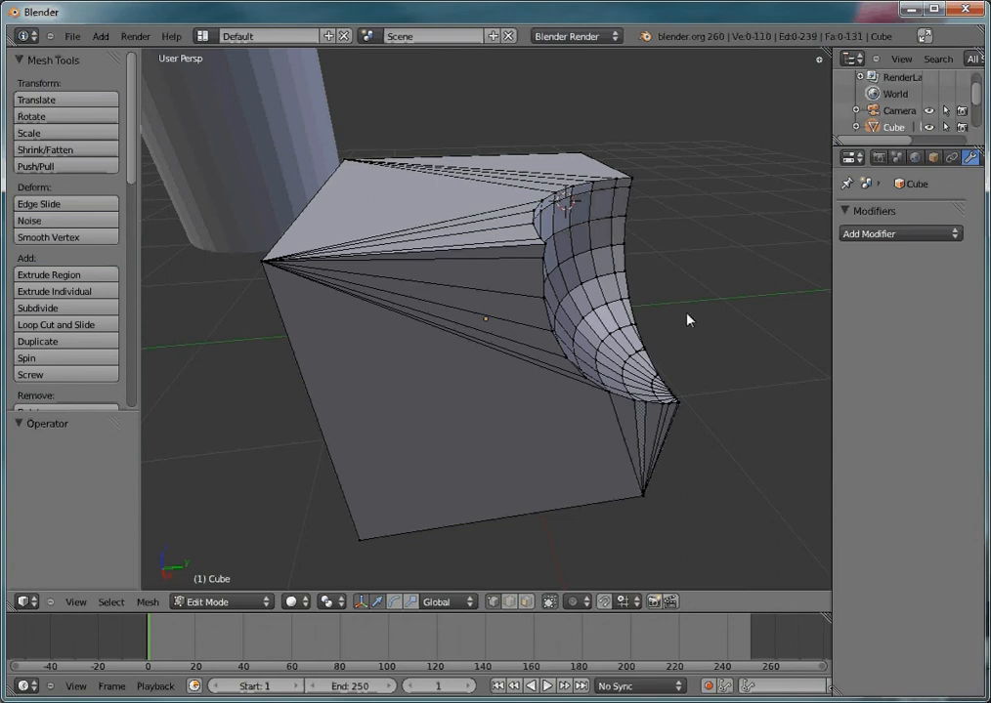
middle_drag(688, 320, 605, 278)
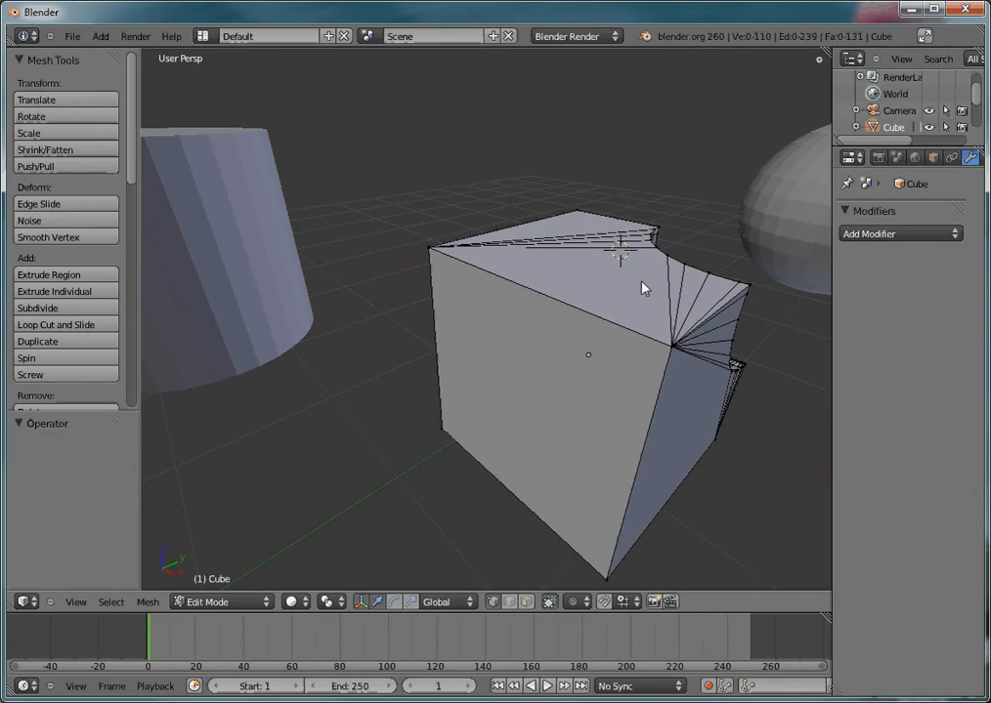
key(Tab)
Move the sphere from the top view by about X -0.23 and Y -4.88 so it overlaps the cube's uncut +X/-Y corner.
right_click(800, 210)
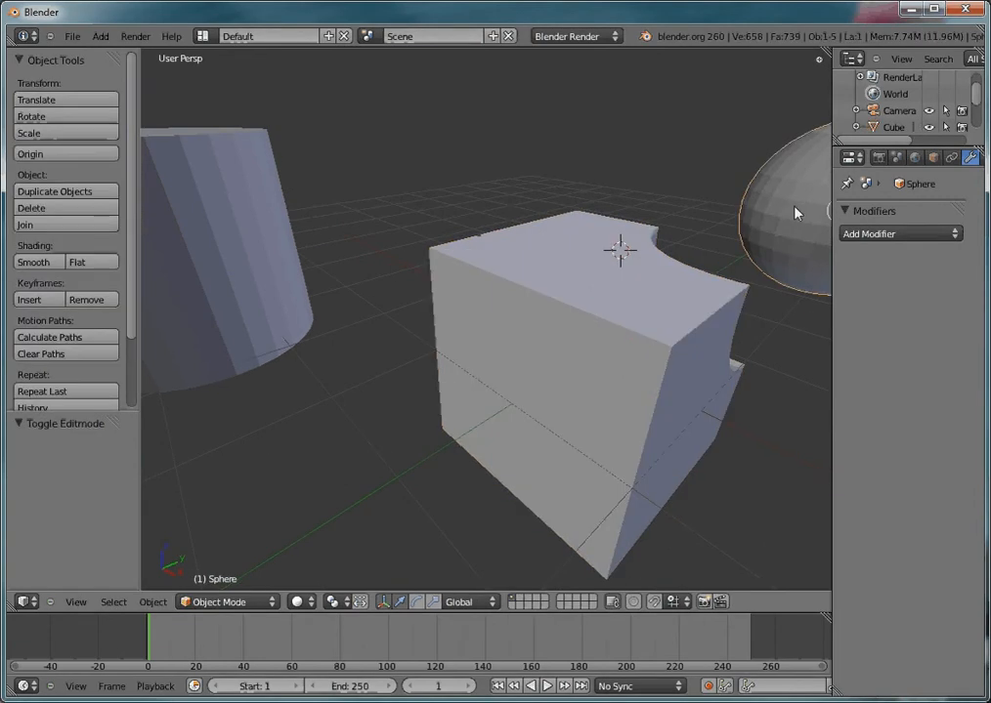
key(KP_7)
scroll(645, 218, down, 5)
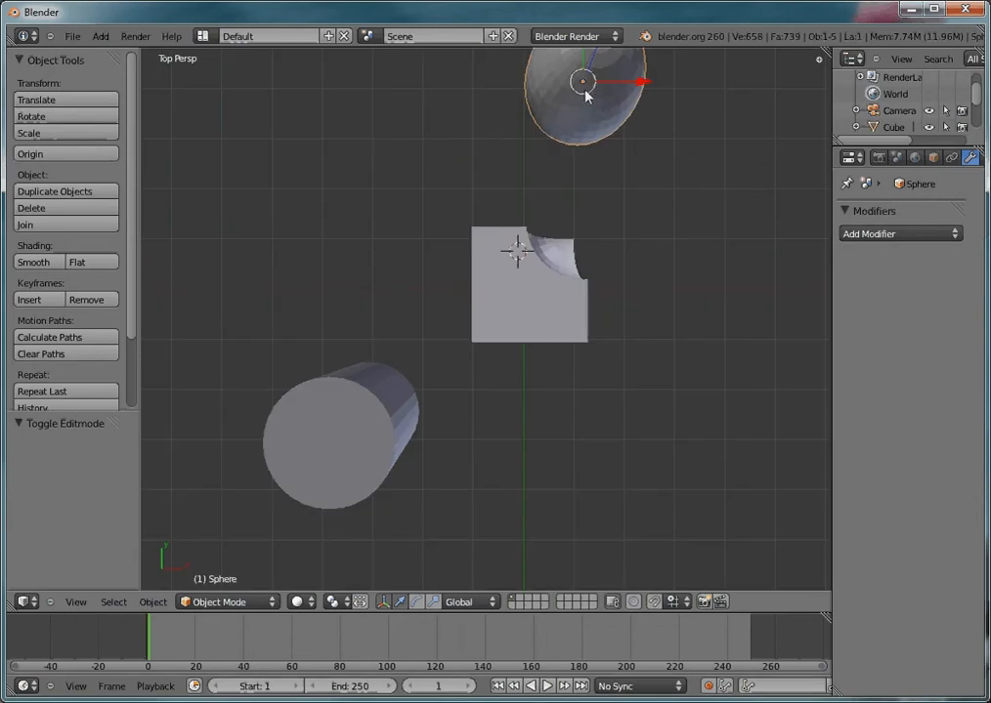
drag(586, 90, 573, 372)
Add a Boolean modifier to the cube with the Union operation and Sphere as the object, and apply it.
middle_drag(622, 403, 391, 244)
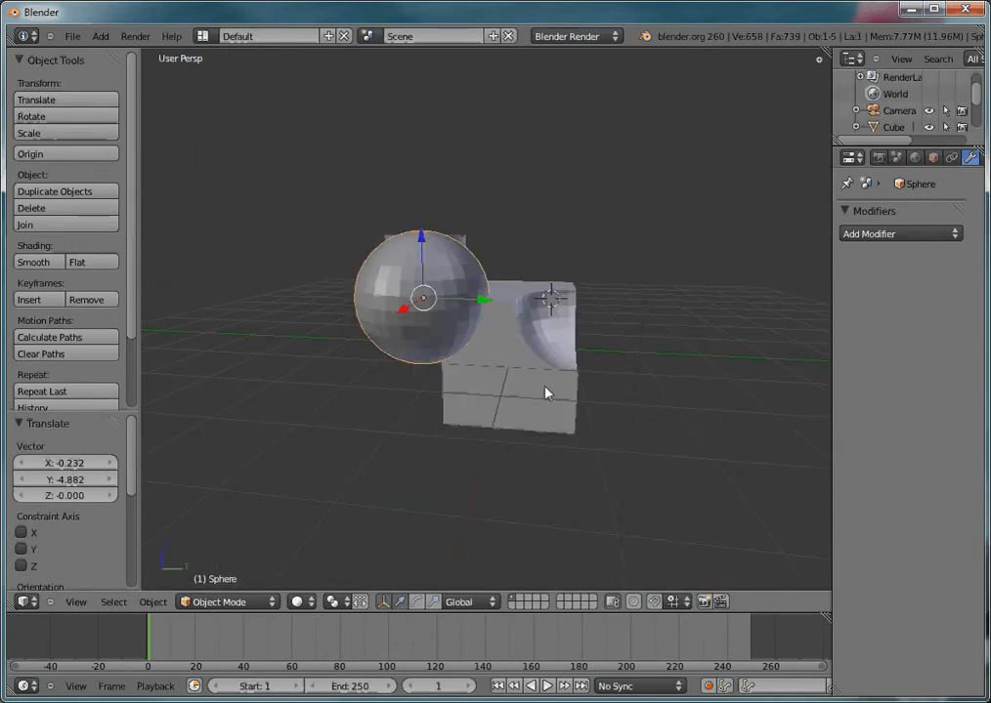
right_click(479, 350)
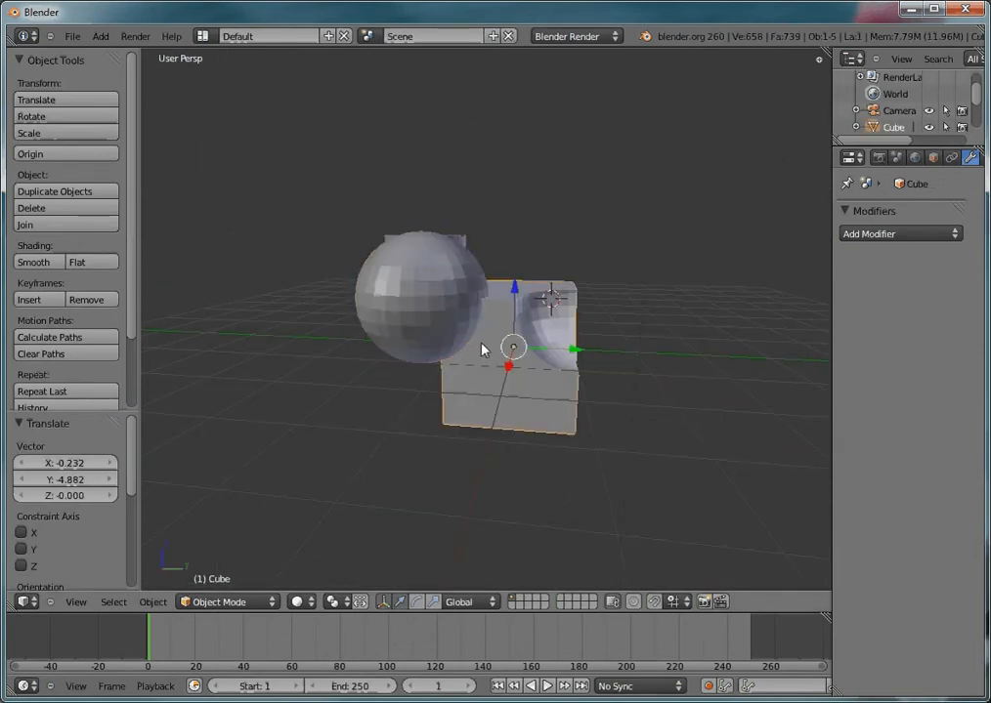
click(865, 235)
right_click(909, 237)
click(891, 250)
click(885, 234)
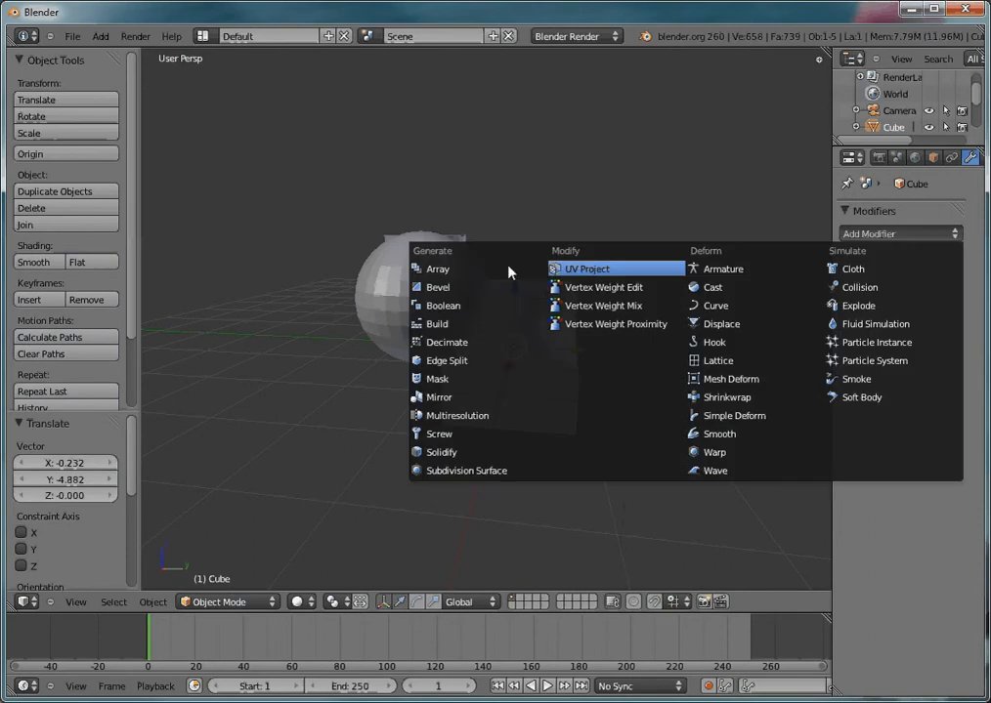
click(446, 293)
click(868, 330)
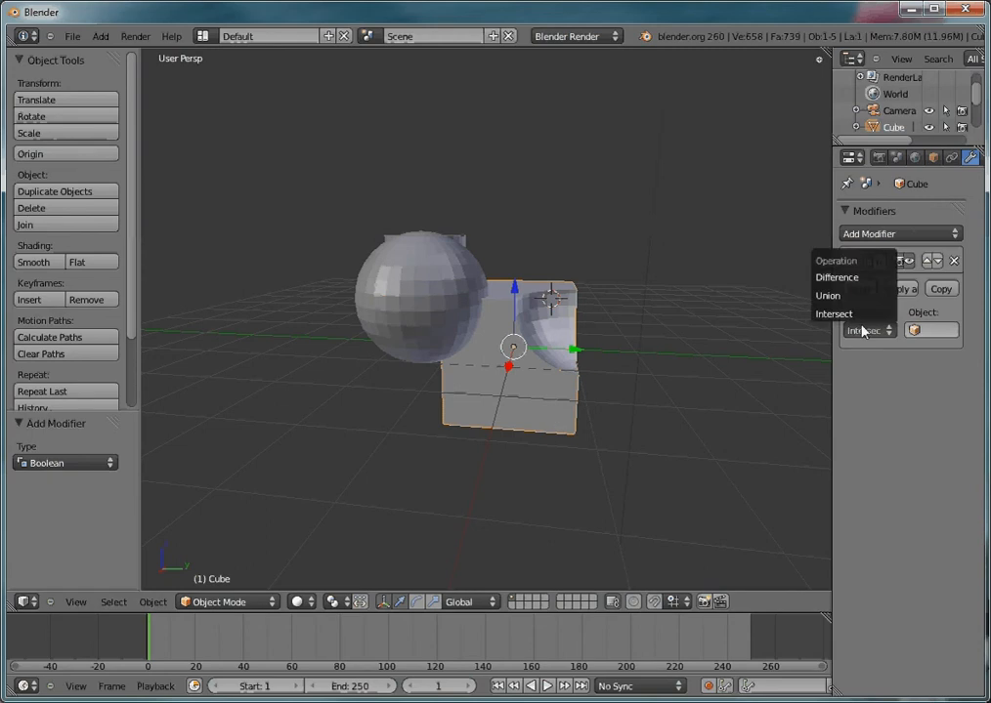
click(860, 297)
click(930, 330)
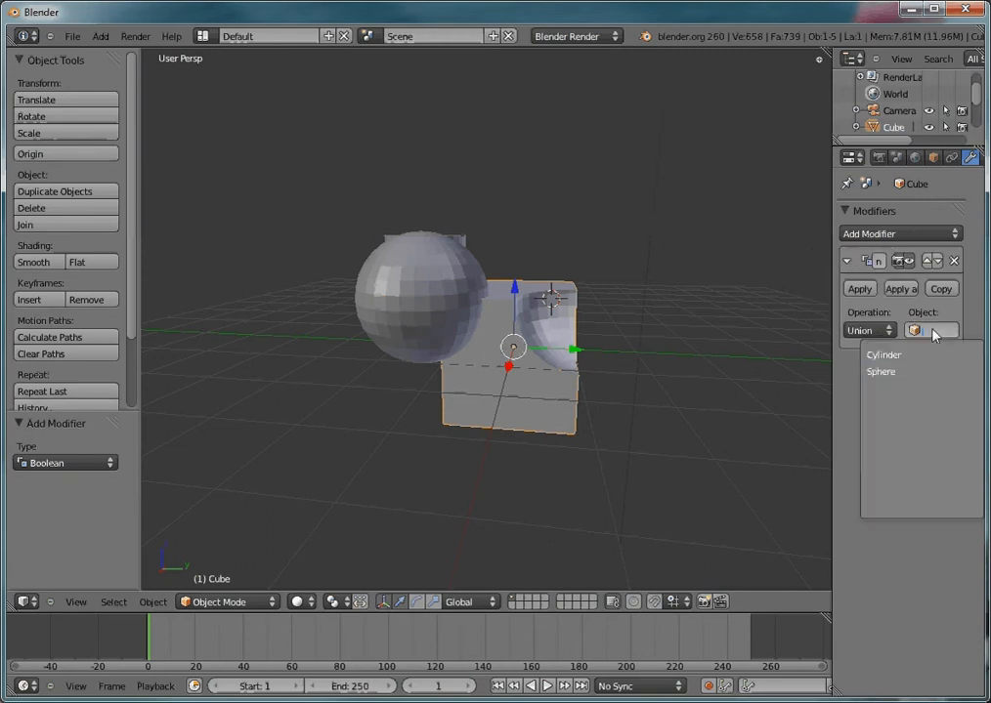
click(942, 369)
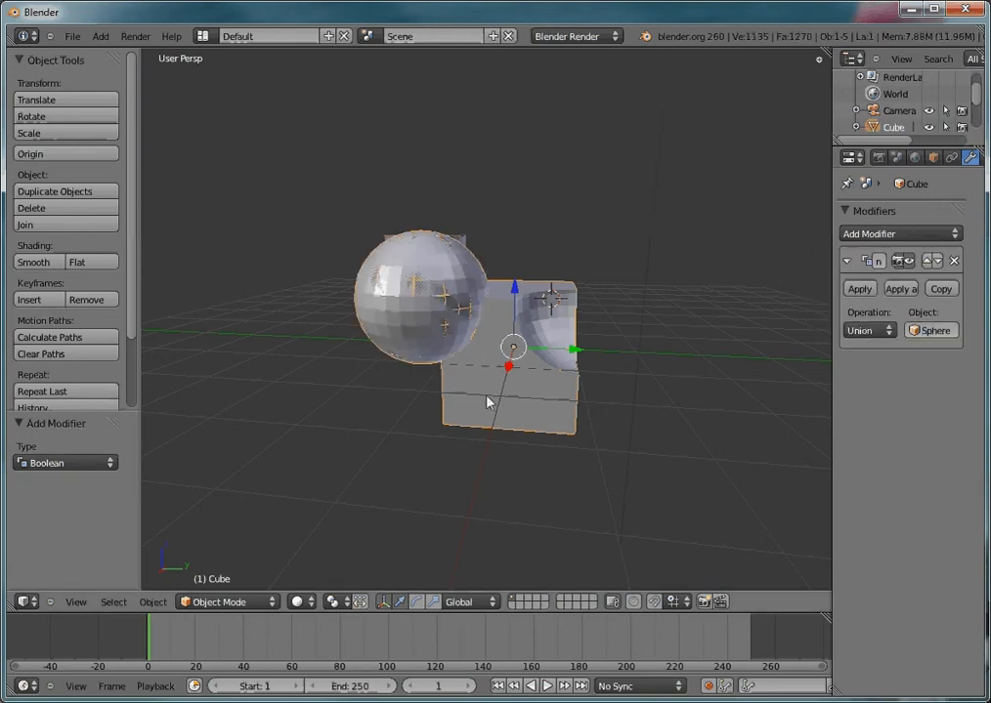
click(857, 292)
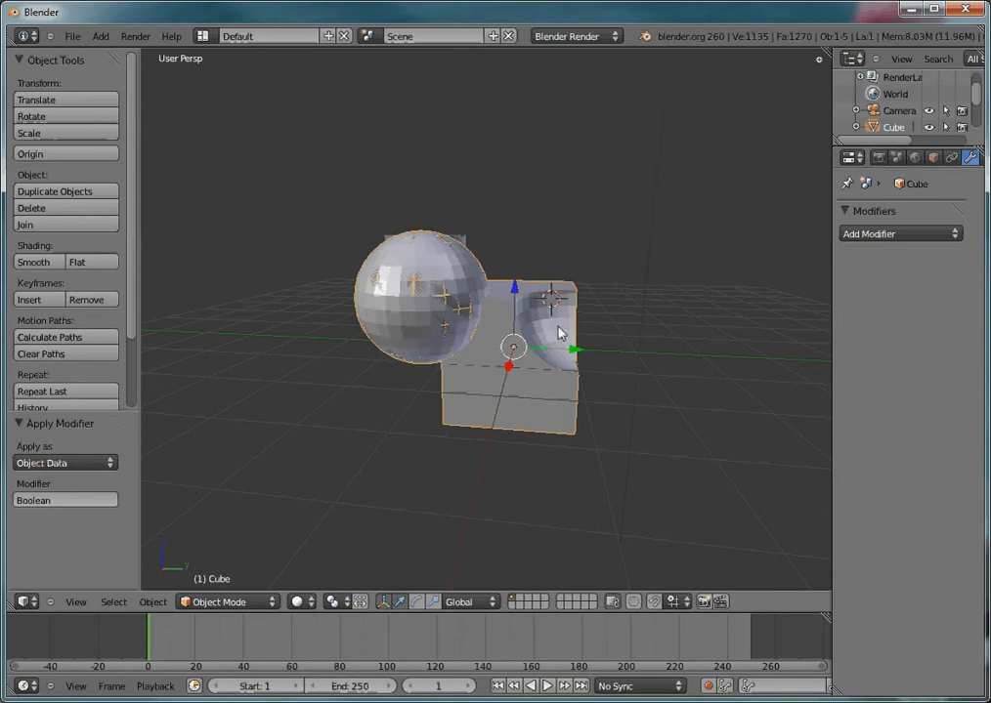
Move the sphere's whole mesh in Edit Mode by about -2.87 along Y, clear of the united cube, and return to Object Mode.
right_click(394, 294)
key(Tab)
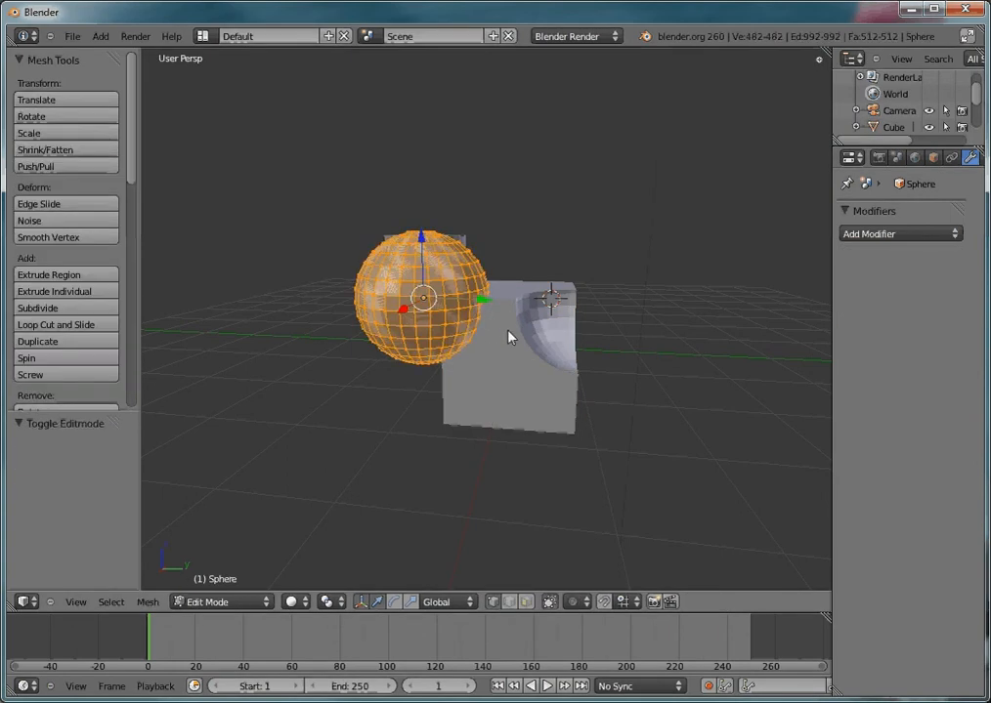
key(g)
key(y)
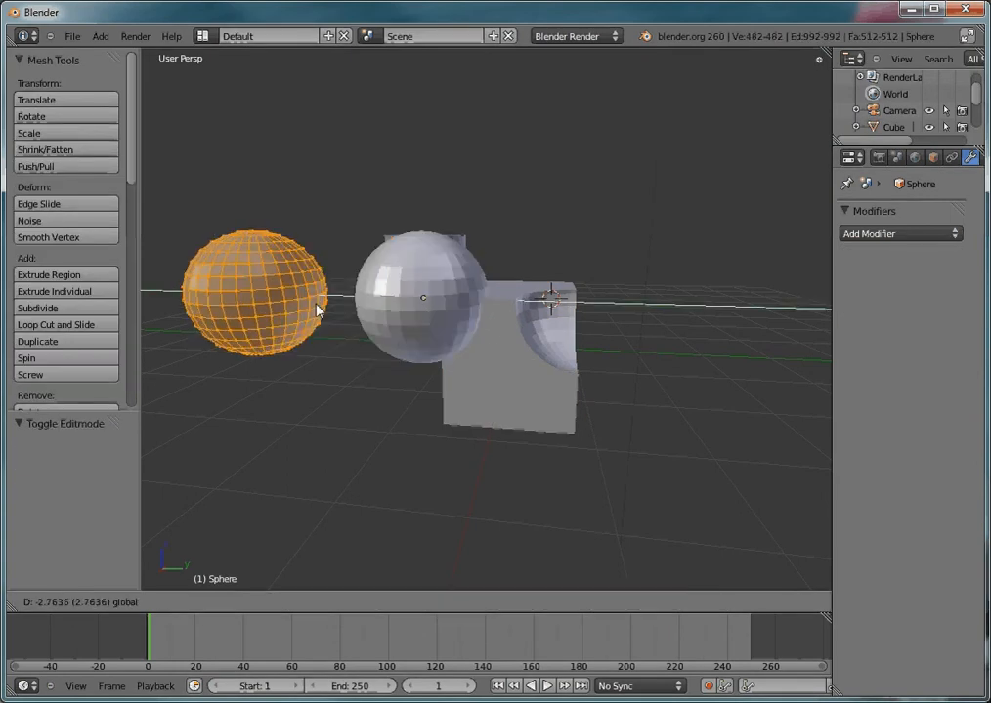
click(311, 310)
middle_drag(435, 342, 355, 391)
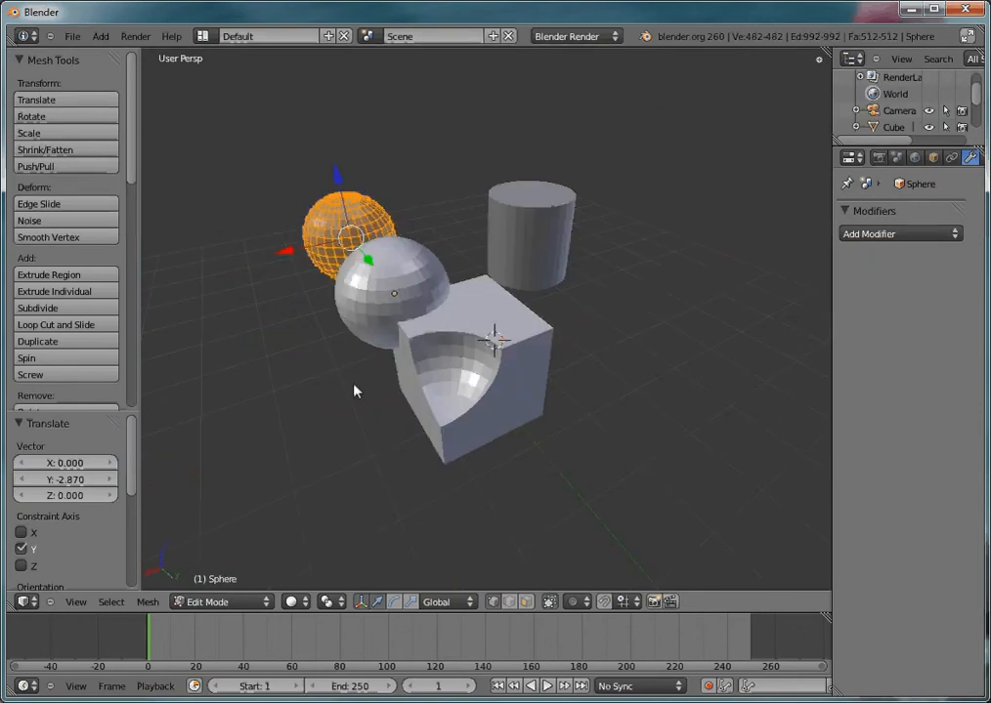
scroll(462, 339, up, 3)
key(Tab)
Examine the cube's mesh in Edit Mode, checking the edges and faces where the sphere was united with it.
right_click(459, 336)
key(Tab)
middle_drag(420, 353, 520, 279)
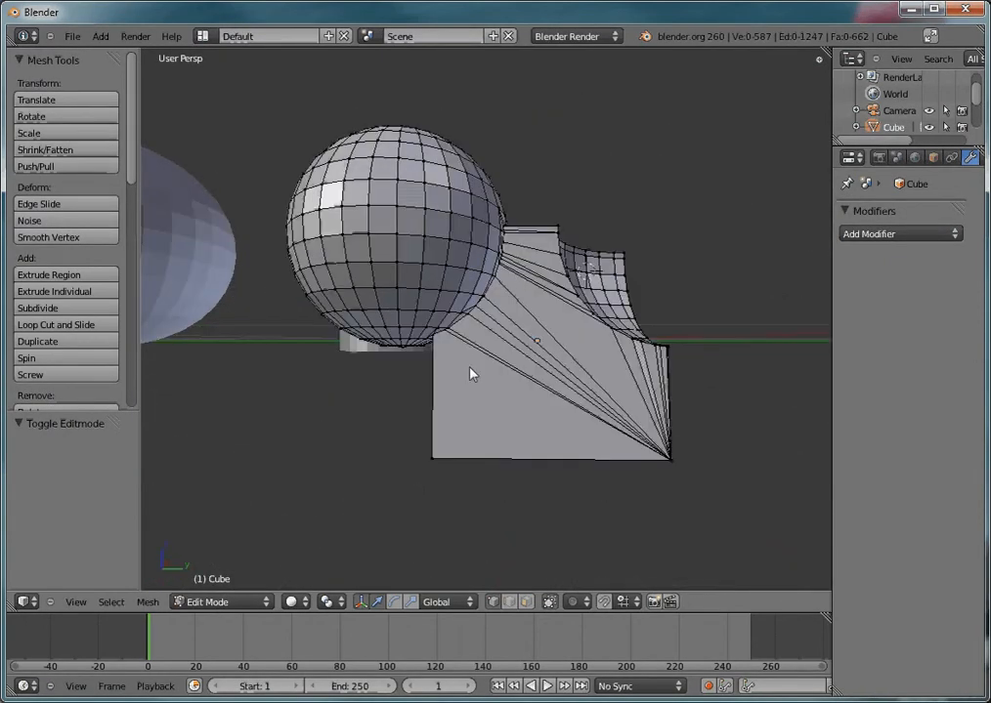
middle_drag(471, 371, 448, 310)
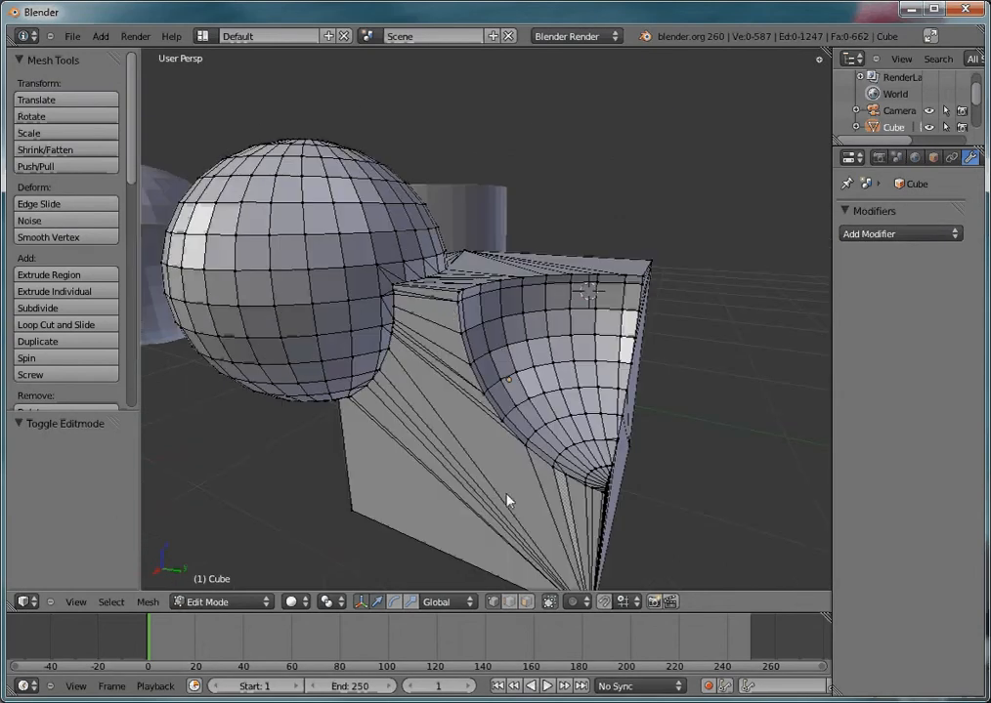
Render the current frame to check the united shape, close the render, and return the cube to Object Mode.
key(F12)
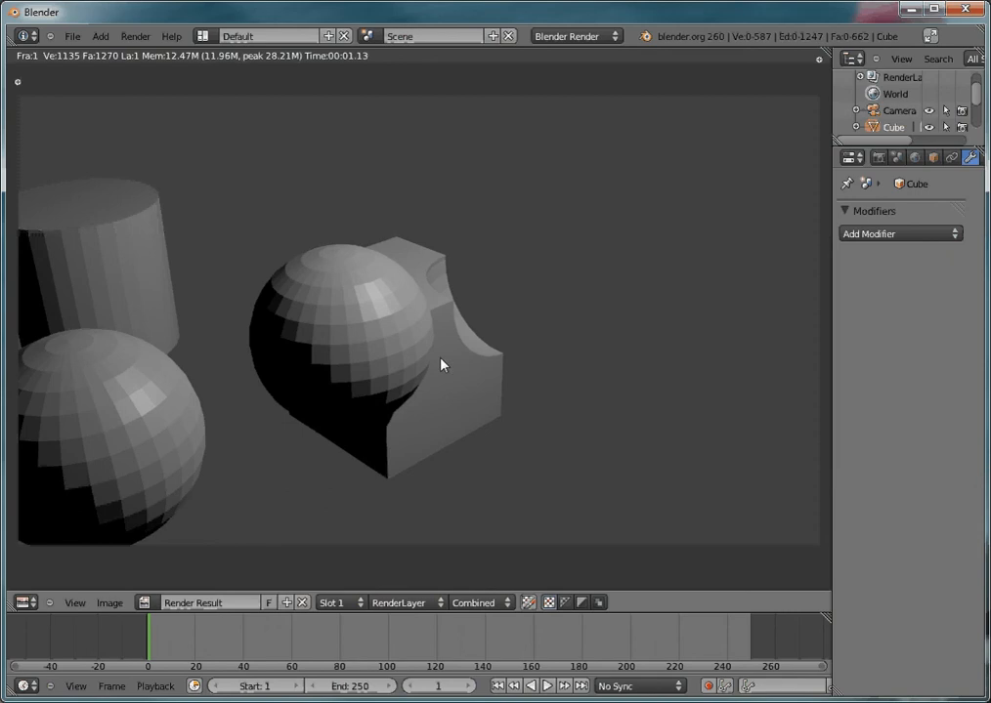
middle_drag(440, 366, 490, 387)
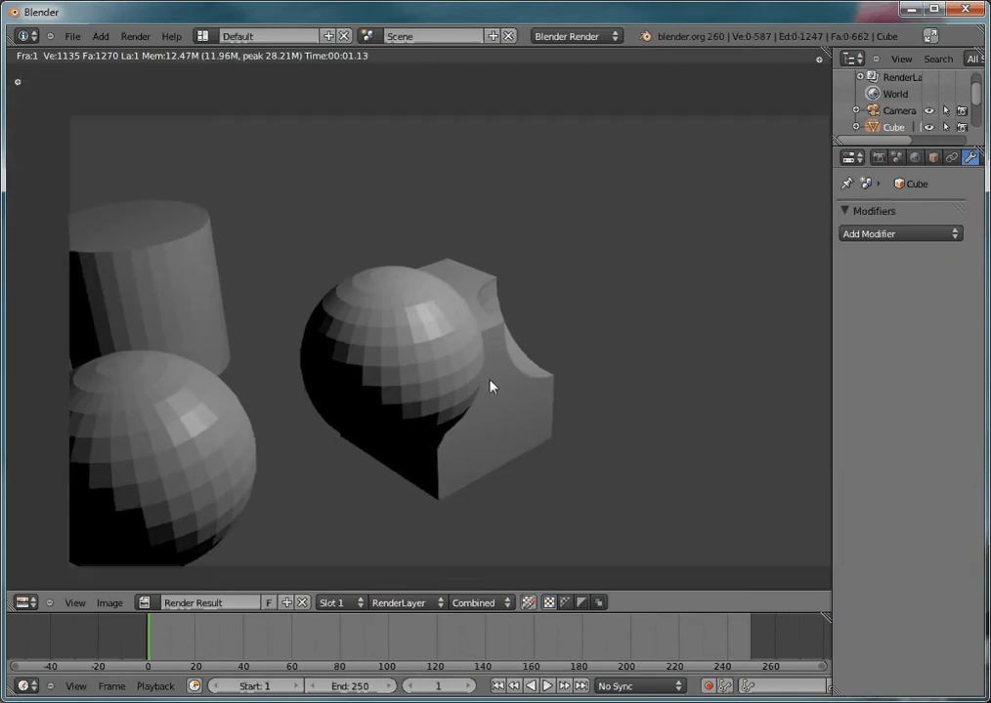
key(Escape)
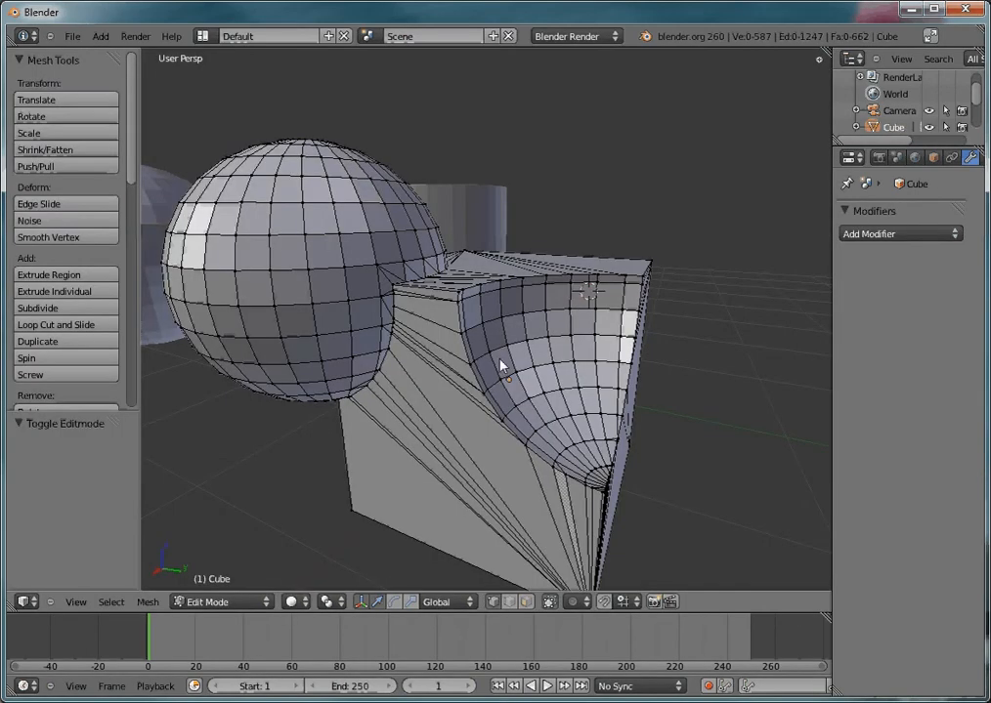
scroll(504, 381, down, 5)
middle_drag(501, 368, 211, 364)
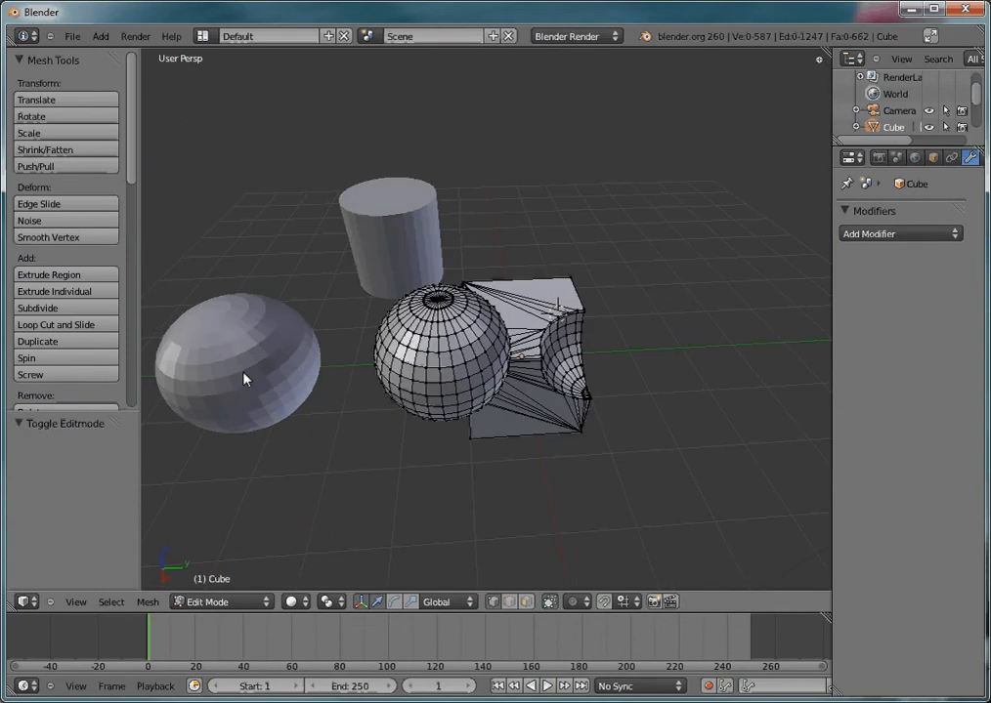
key(Tab)
Set the separate sphere's origin with Origin to Geometry.
right_click(253, 354)
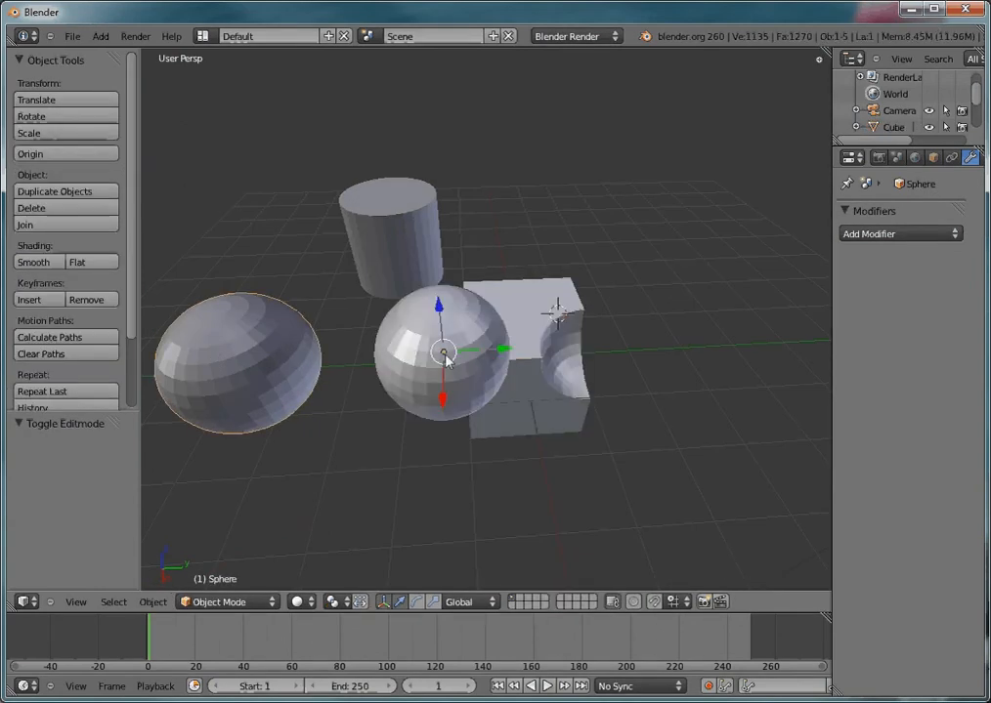
key(KP_7)
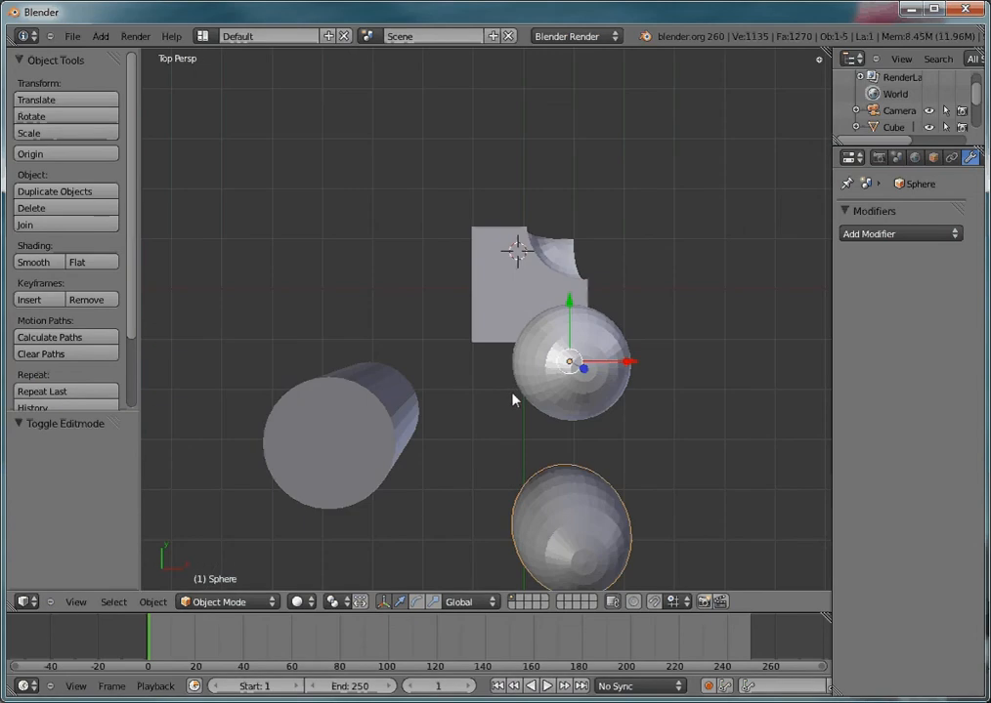
shift+middle_drag(515, 399, 526, 276)
right_click(354, 298)
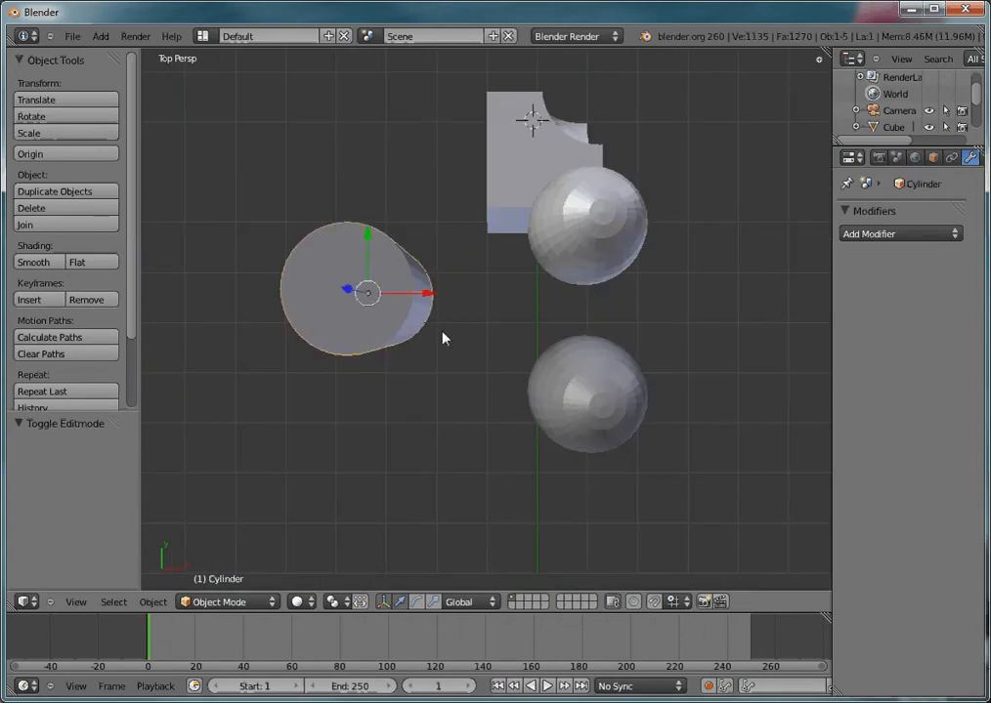
right_click(606, 390)
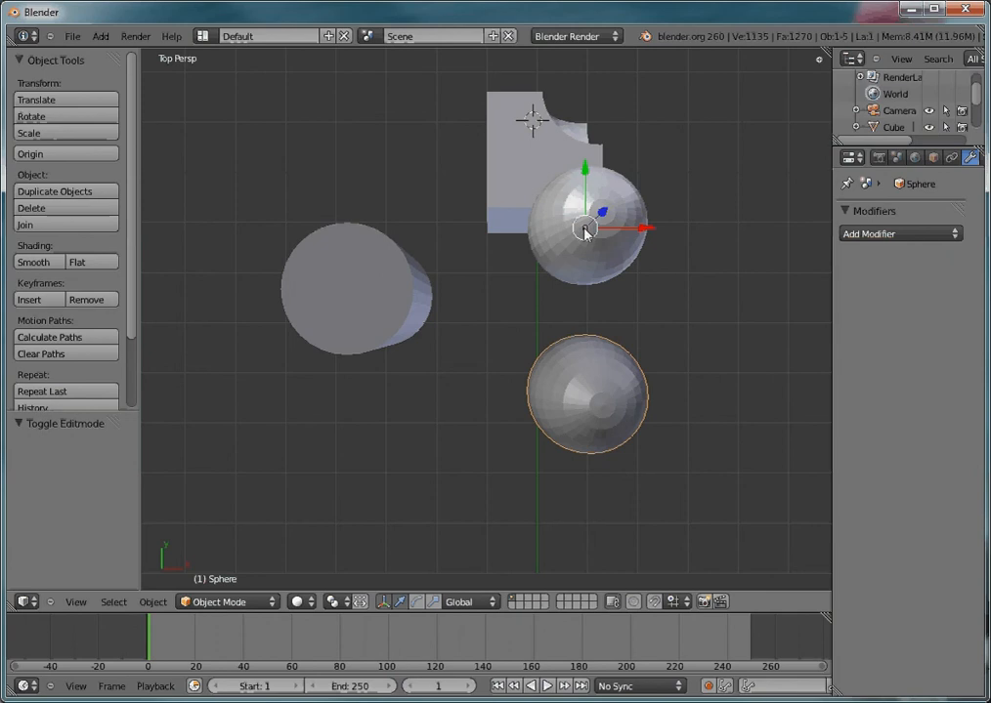
click(73, 154)
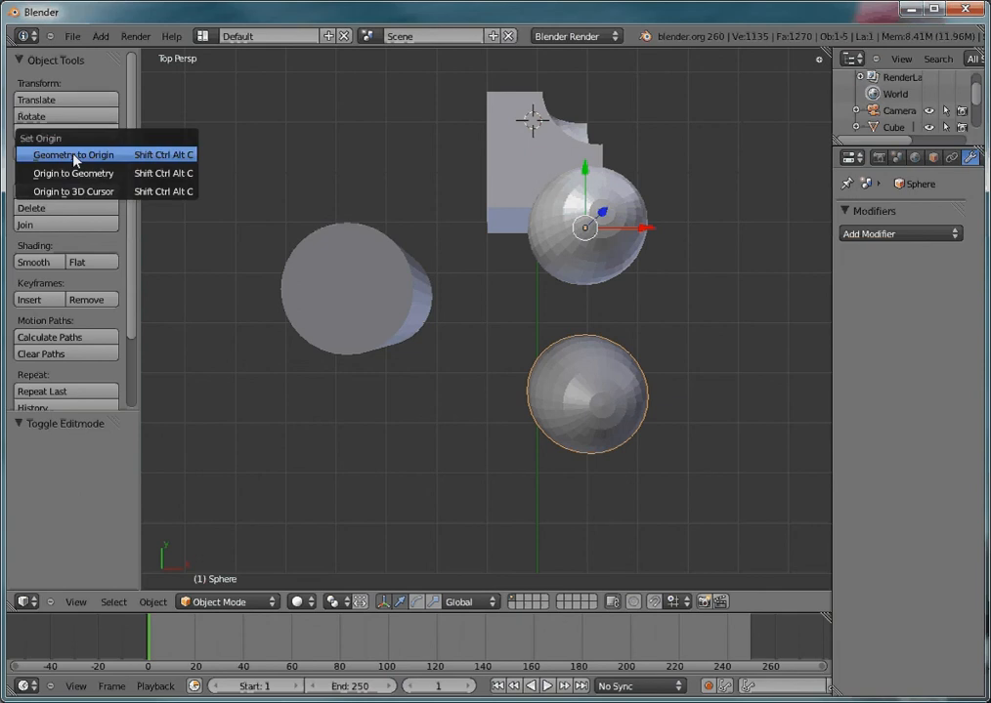
click(73, 173)
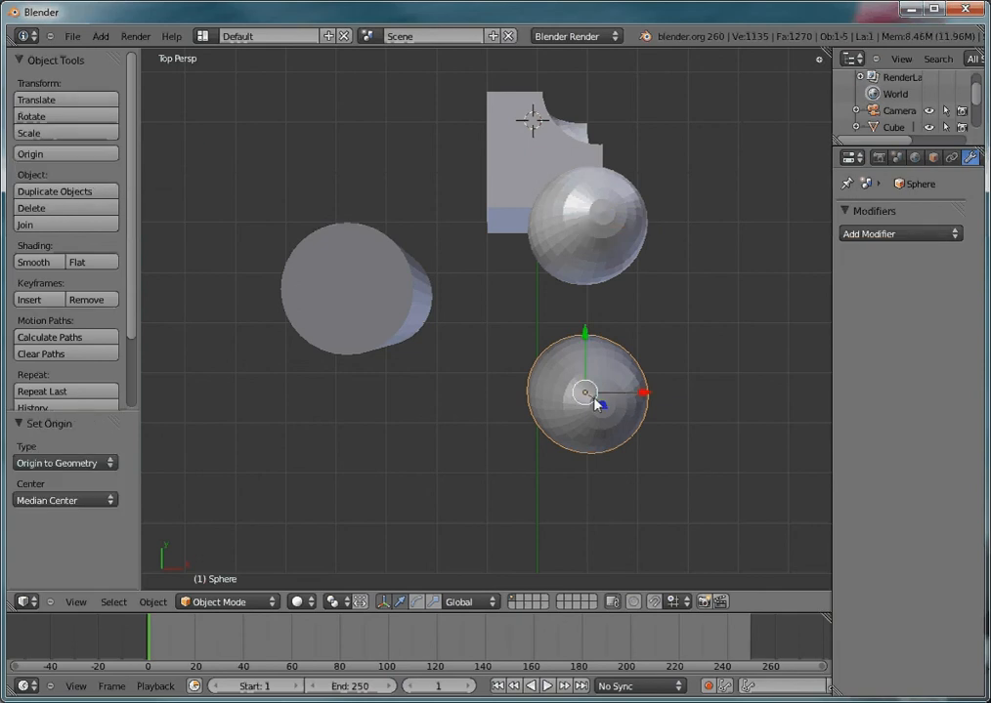
Move the sphere about X -3.79 and Y 1.76, raise it along Z, and shift it Y 0.205 so it partly overlaps the cylinder's top.
drag(649, 401, 435, 366)
drag(365, 351, 368, 238)
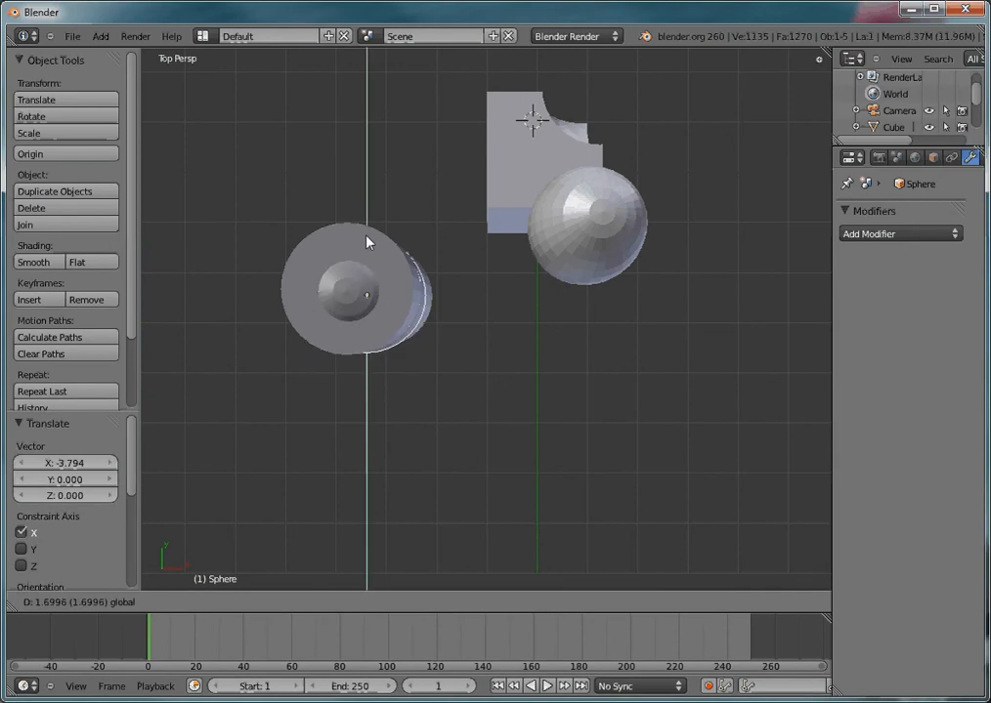
middle_drag(389, 270, 486, 215)
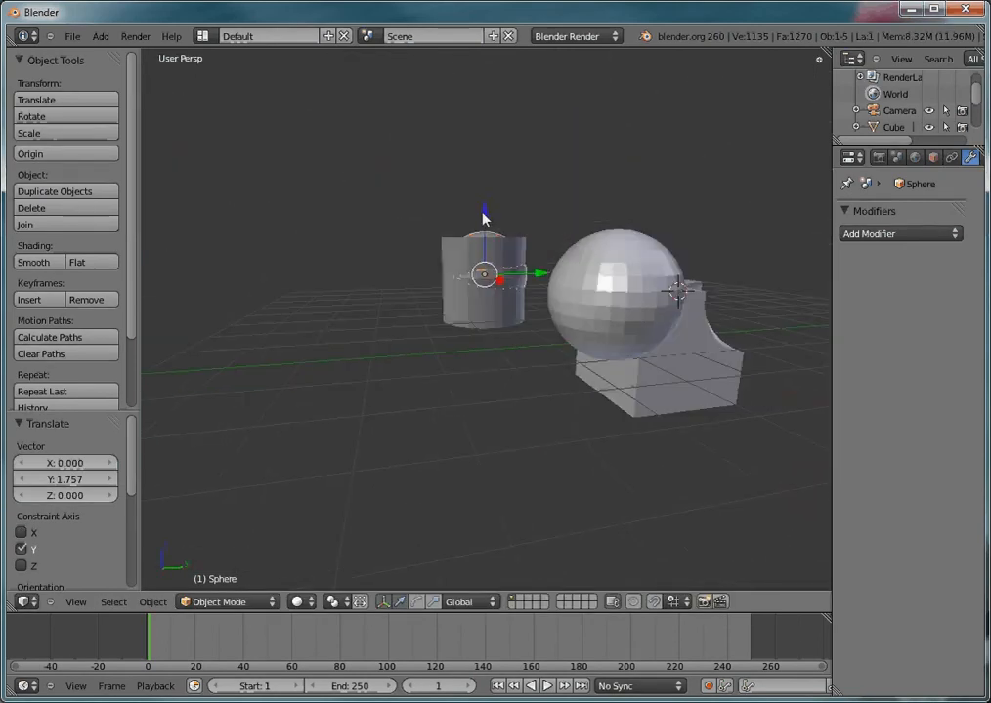
mouse_move(486, 214)
mouse_down()
mouse_move(478, 184)
mouse_move(484, 190)
mouse_up()
drag(540, 237, 550, 239)
middle_drag(526, 259, 463, 364)
Add a Boolean modifier to the cylinder with the Intersect operation and Sphere as the object, and apply it.
right_click(469, 264)
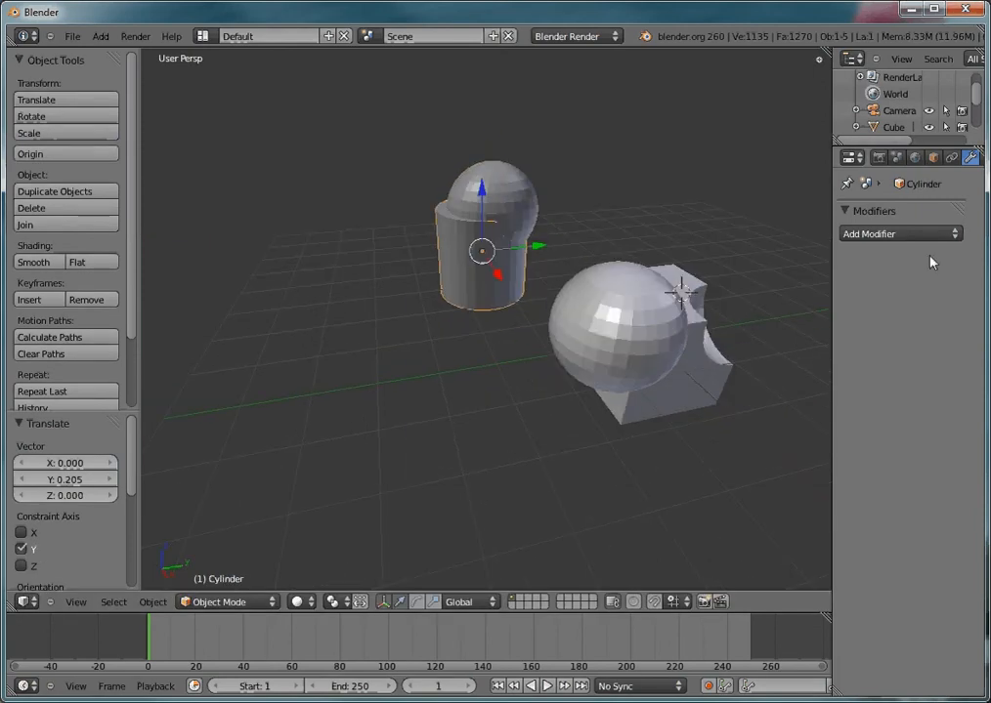
click(901, 233)
click(471, 306)
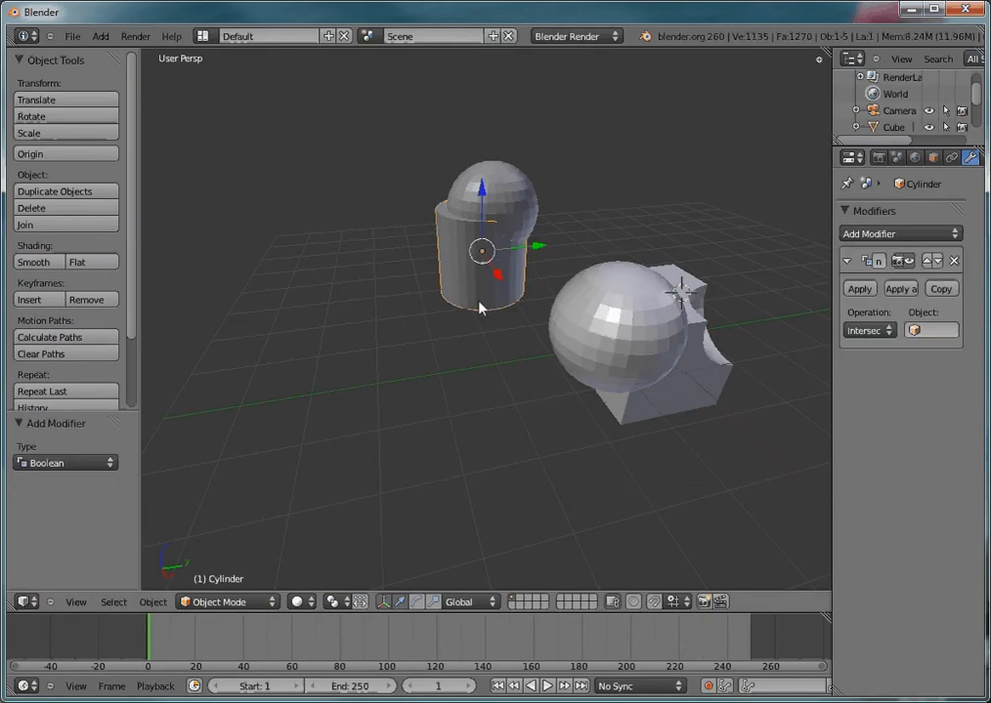
click(866, 330)
click(859, 312)
click(866, 331)
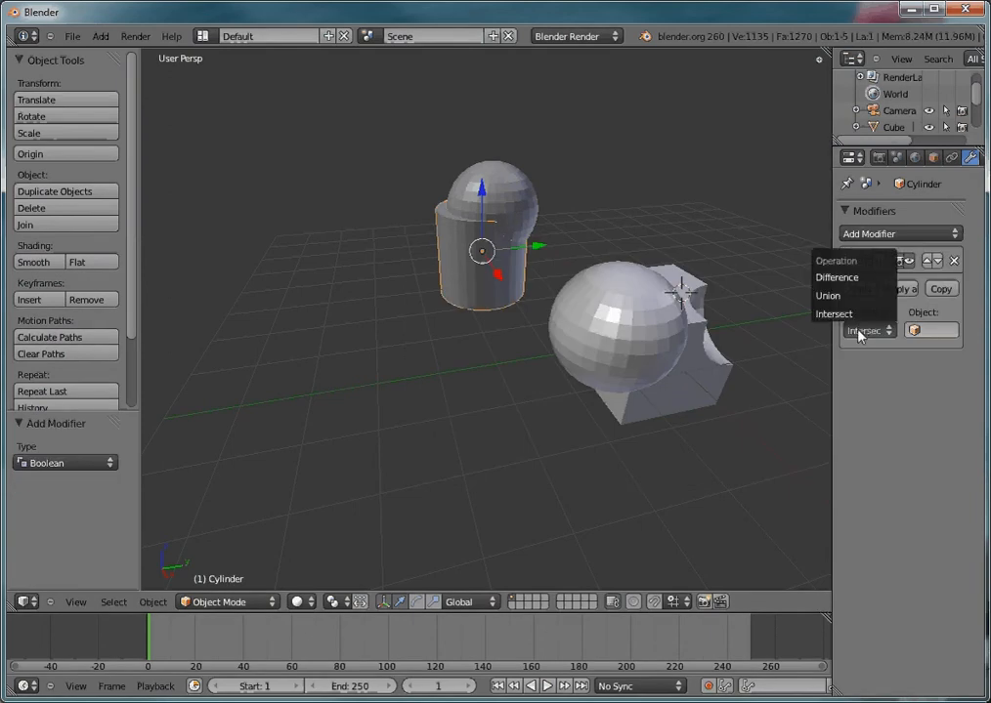
click(860, 313)
click(928, 332)
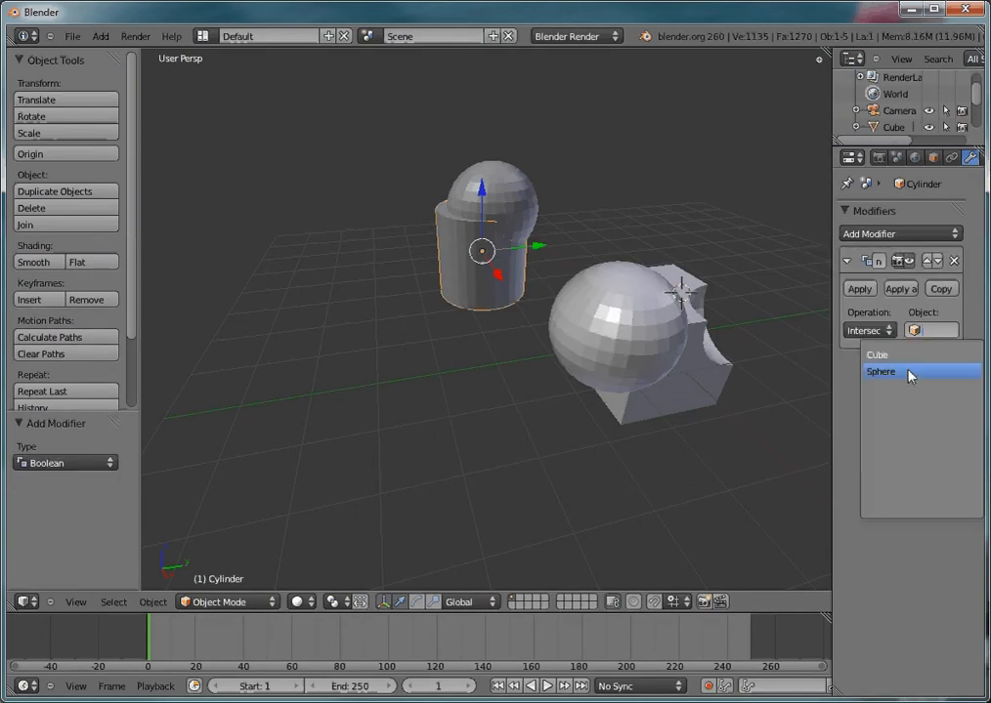
click(913, 372)
click(860, 289)
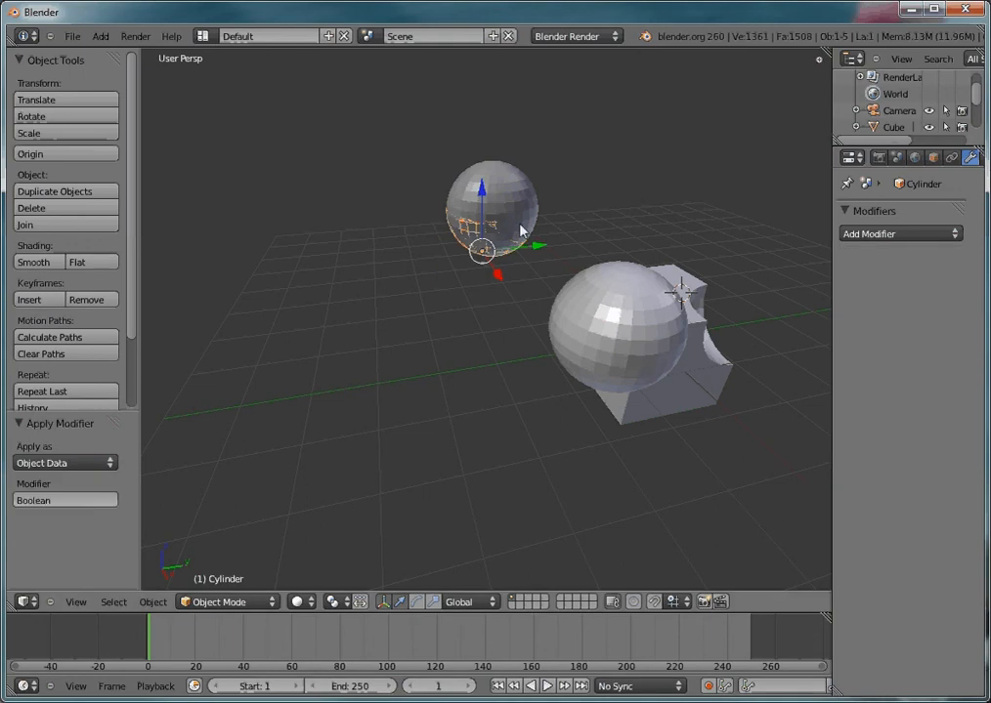
Move the sphere about 3.145 units along Y, clear of the intersected cylinder.
right_click(502, 197)
key(g)
key(x)
drag(677, 201, 677, 201)
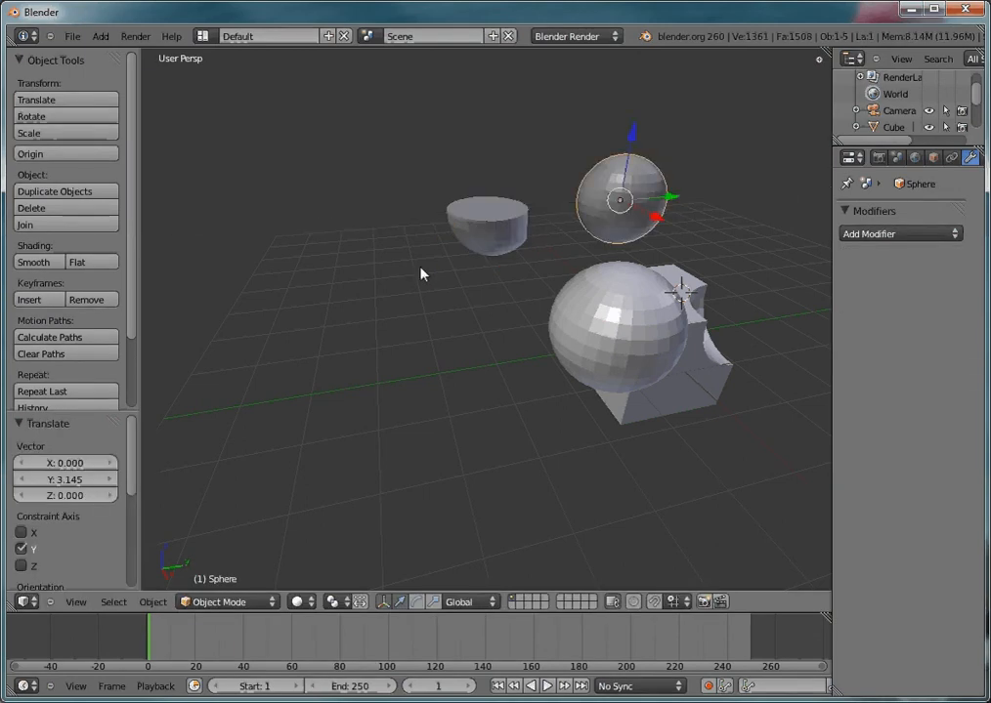
Examine the intersected cylinder from several sides, then inspect its mesh in Edit Mode.
middle_drag(420, 267, 379, 270)
scroll(412, 287, up, 3)
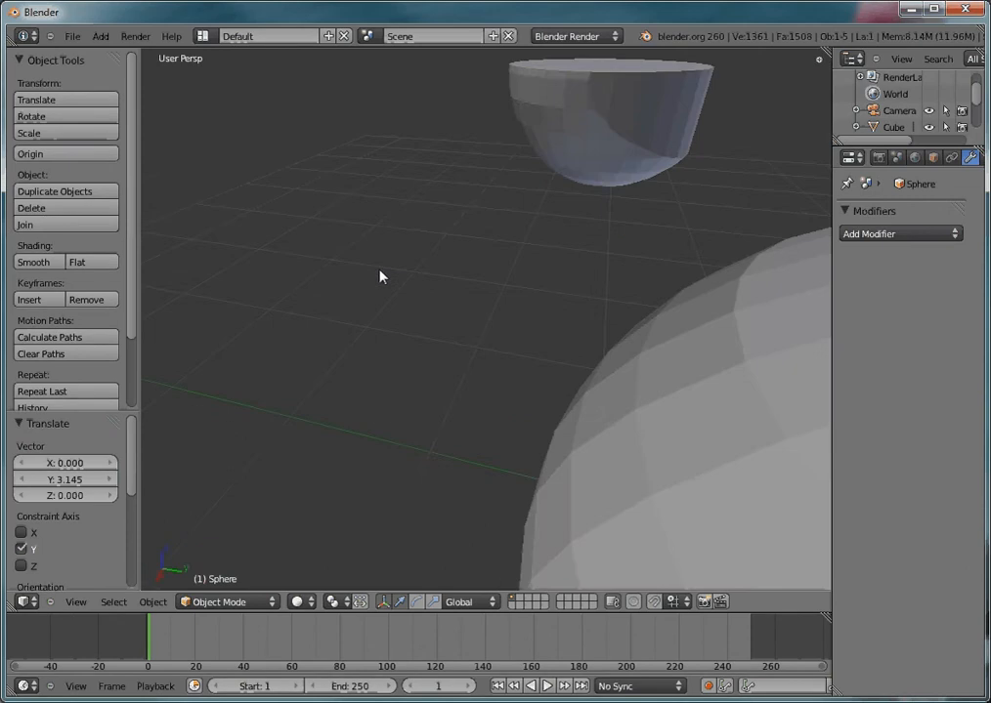
mouse_move(640, 181)
middle_down()
mouse_move(609, 198)
mouse_move(654, 180)
middle_up()
scroll(718, 174, down, 3)
middle_drag(718, 178, 489, 310)
right_click(537, 287)
key(Tab)
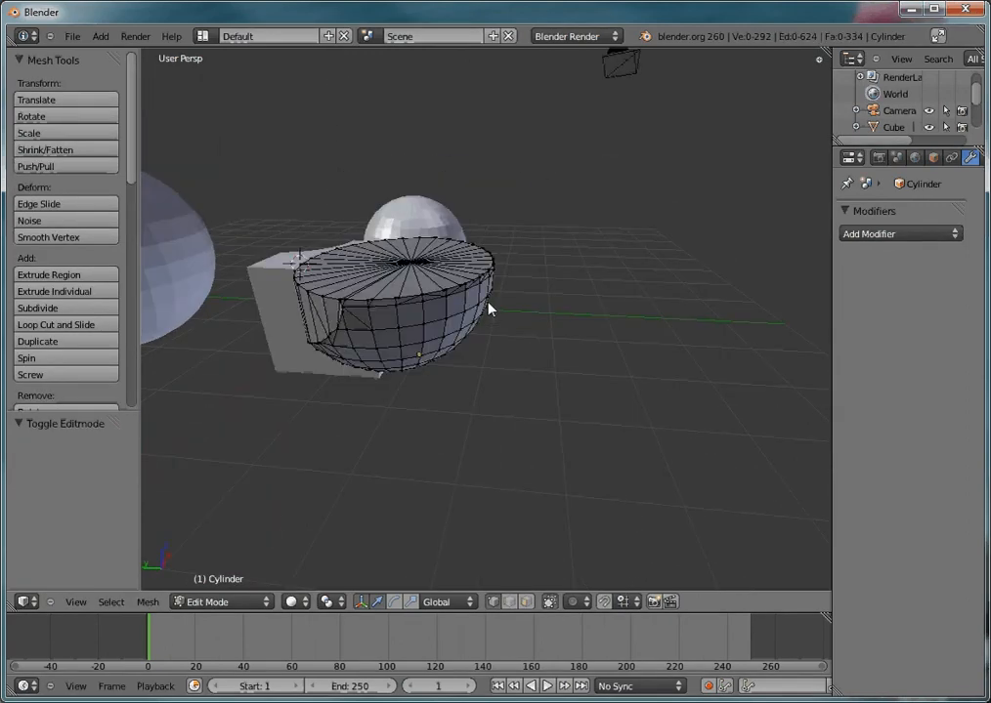